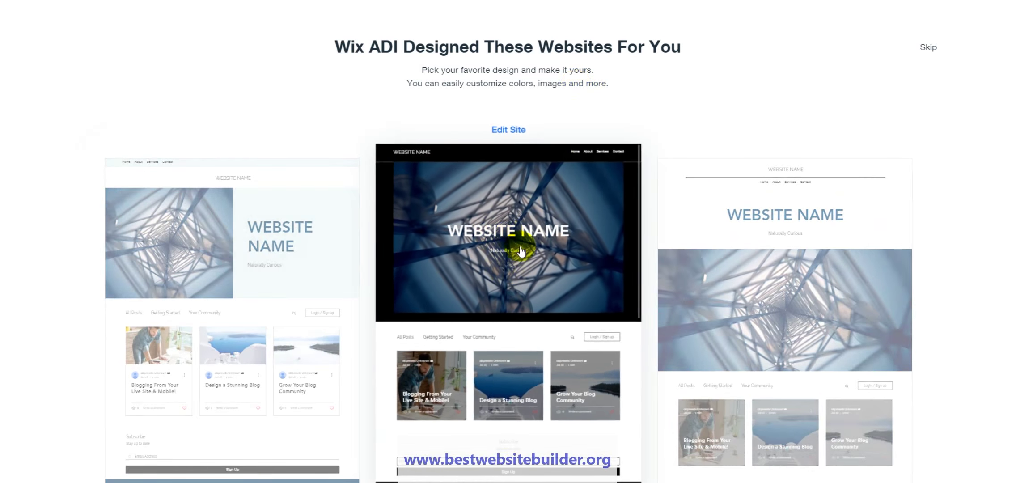
Step: Choose the suggested website design with the black header and black-framed cover image for editing
left_click(505, 245)
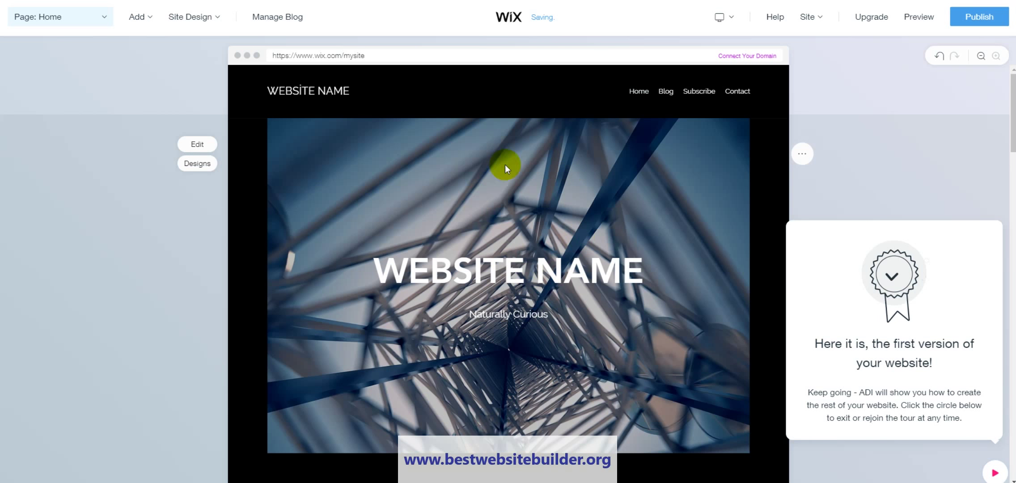
left_click_drag(803, 343, 934, 365)
left_click(828, 388)
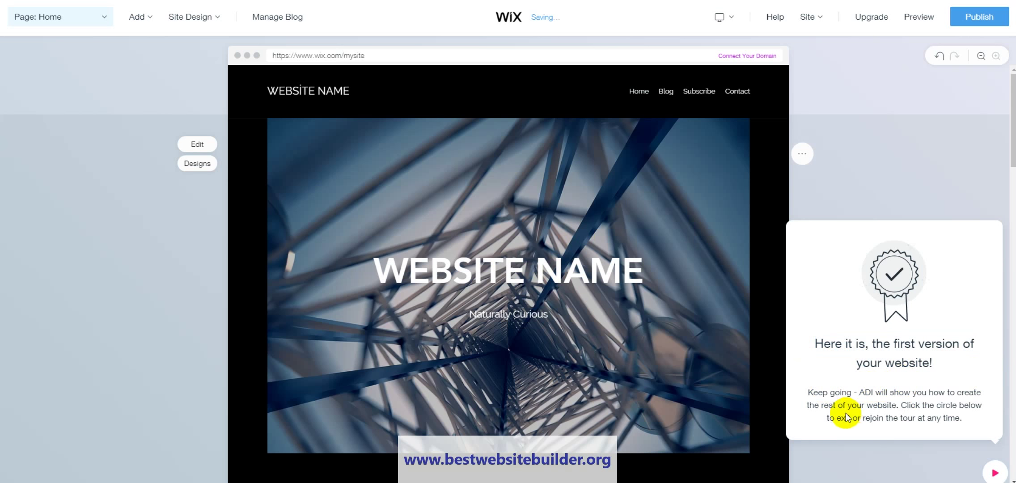
Step: Review the guide's What's Next checklist and Smart Tips, and close the guide
left_click(997, 473)
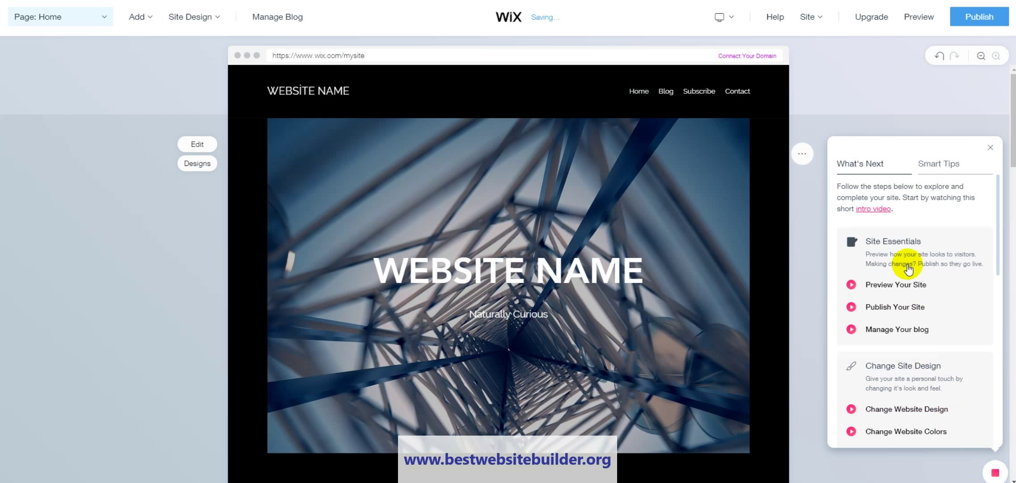
left_click(934, 166)
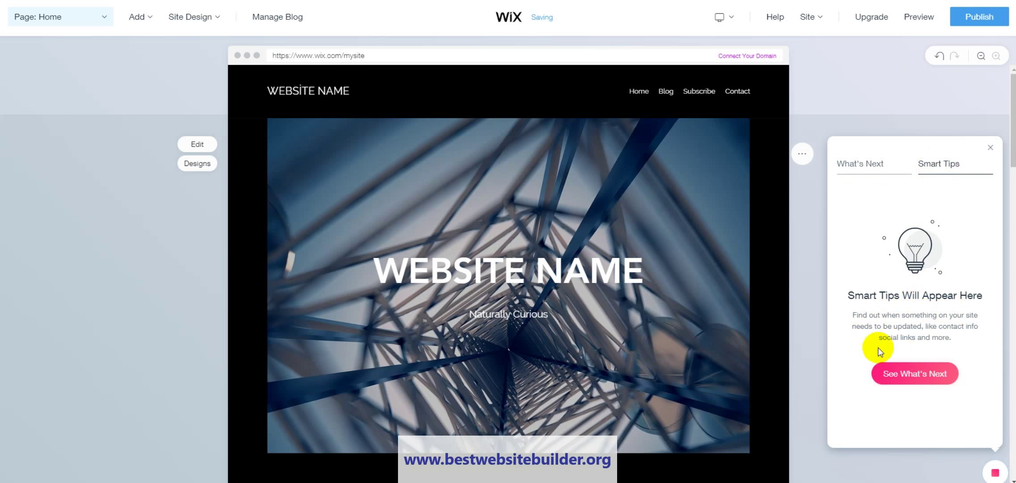
left_click(856, 166)
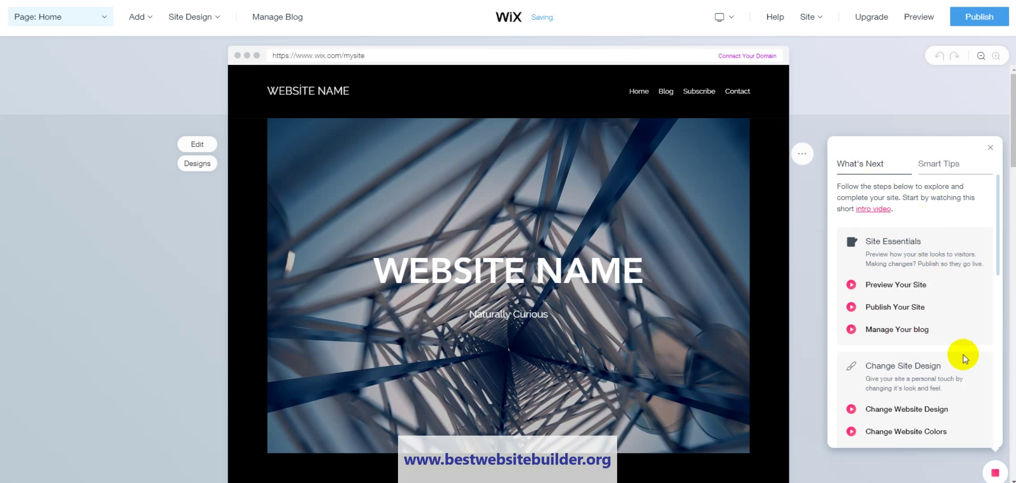
scroll(965, 329, "down", 5)
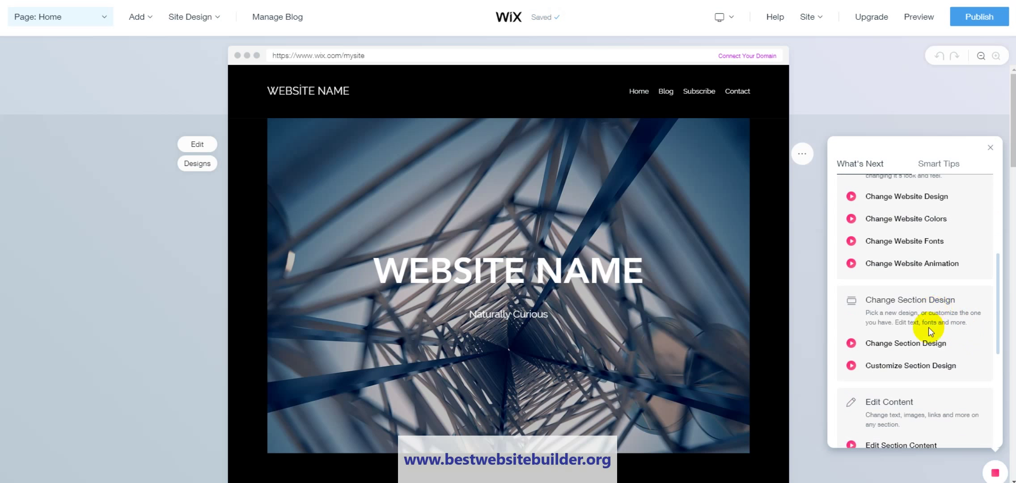
scroll(974, 326, "down", 1)
scroll(974, 322, "down", 4)
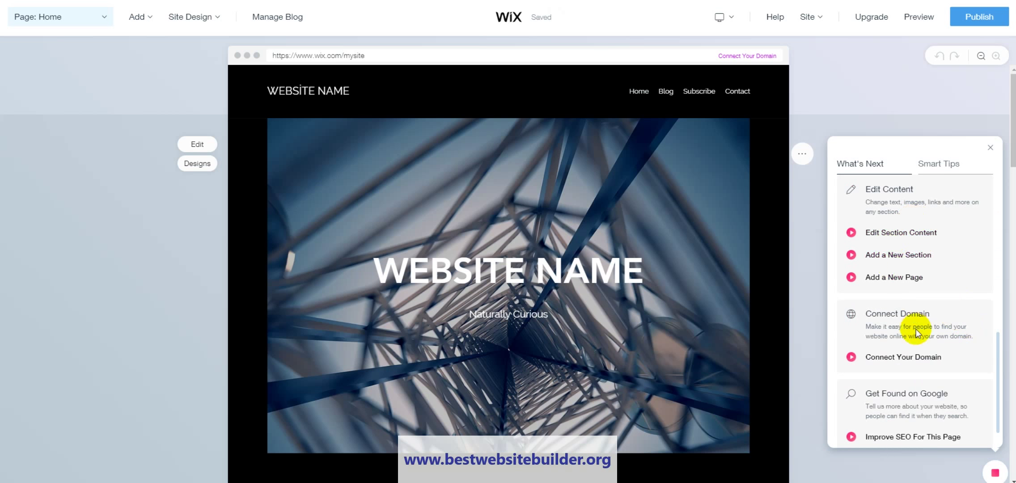
scroll(917, 340, "down", 1)
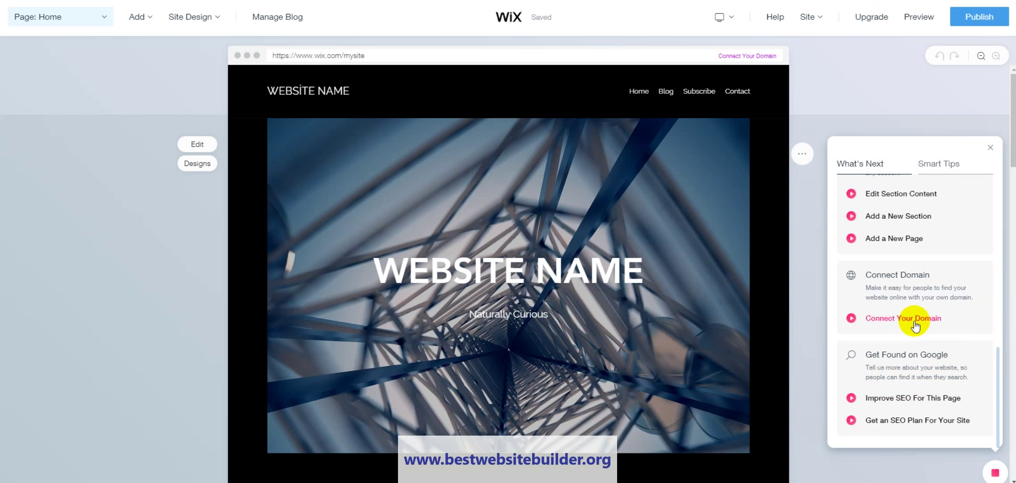
left_click(990, 148)
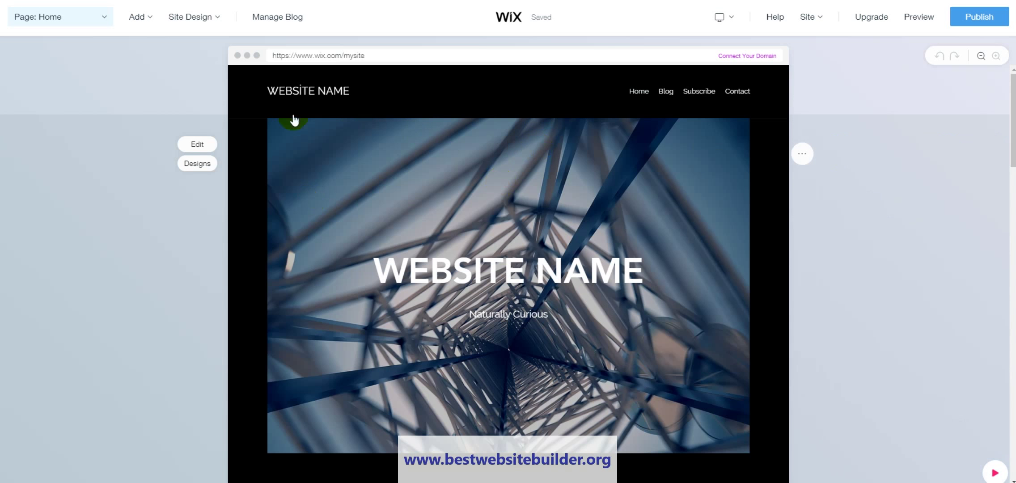
Step: Look through the whole homepage, from the blog posts and subscribe form to the contact section and map
scroll(578, 166, "down", 10)
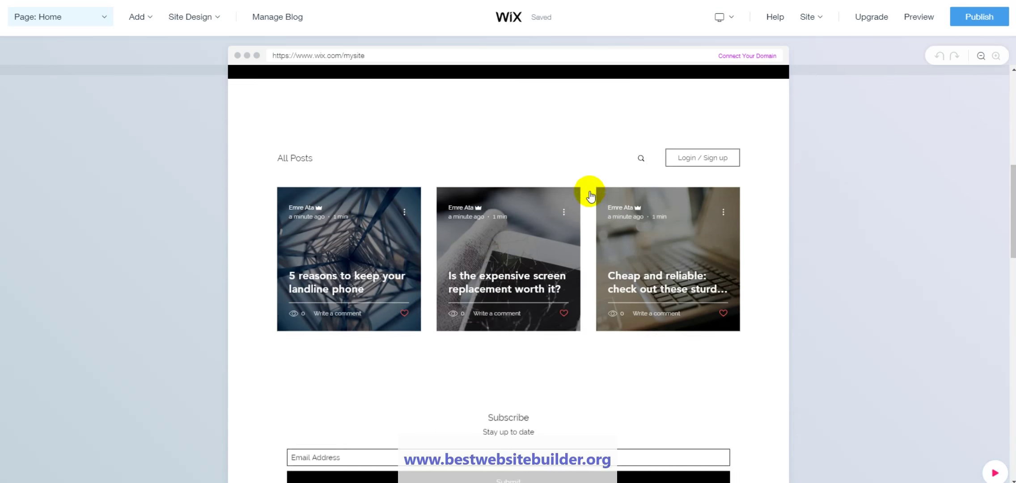
scroll(591, 196, "down", 2)
scroll(705, 226, "down", 8)
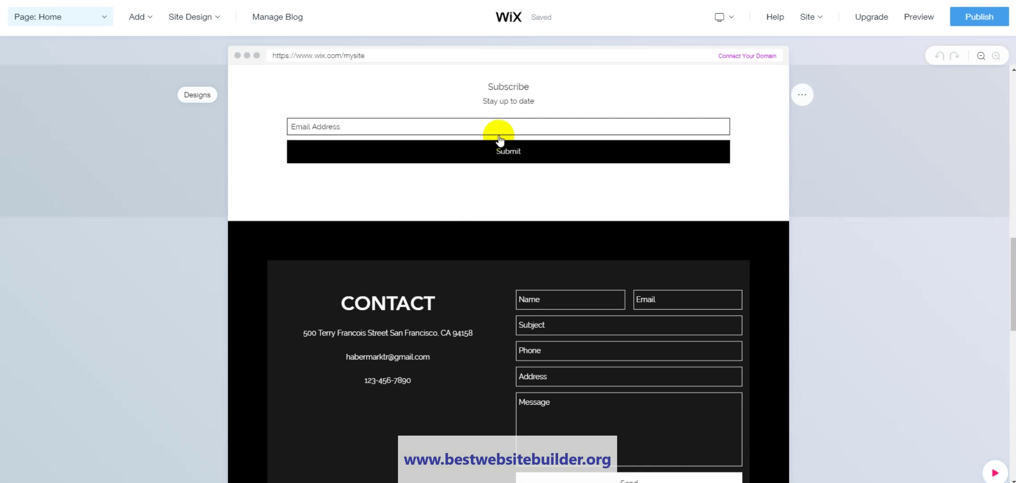
scroll(593, 193, "down", 1)
scroll(593, 193, "down", 10)
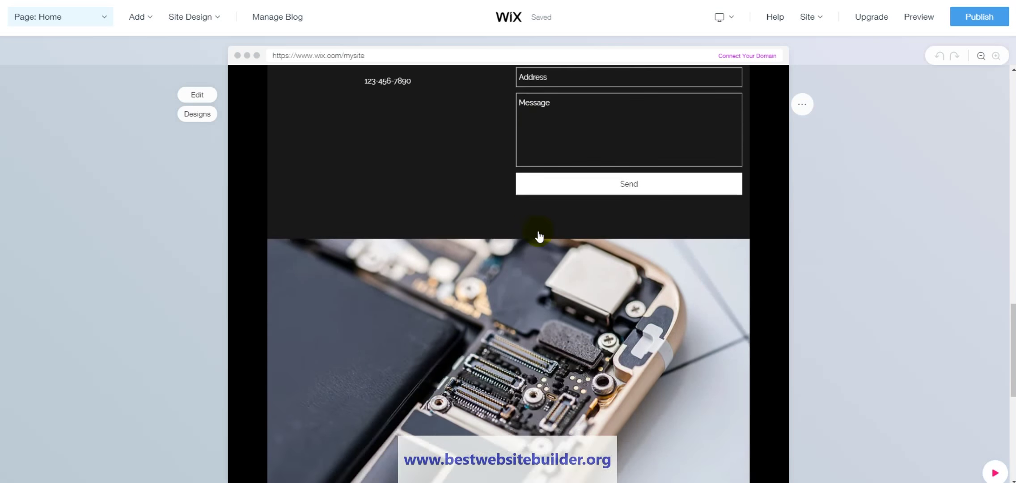
scroll(520, 249, "down", 4)
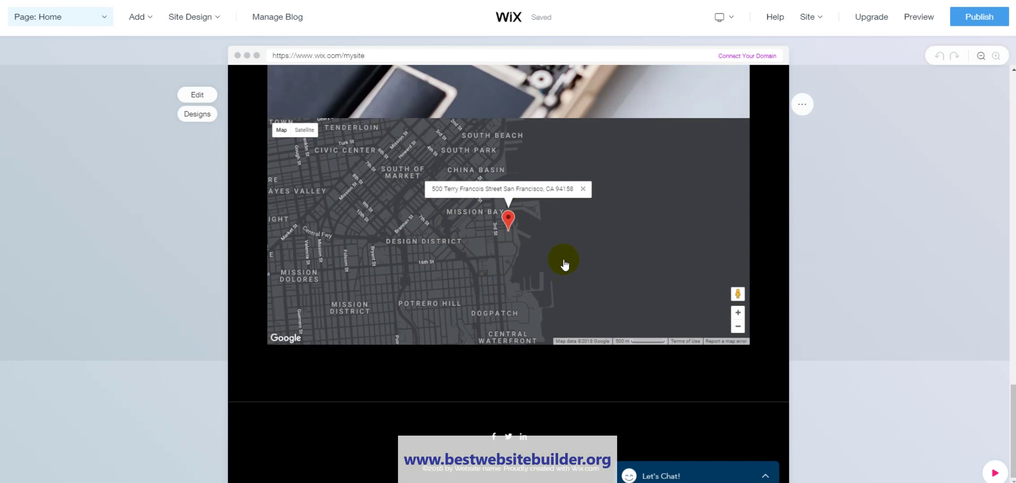
scroll(528, 375, "up", 20)
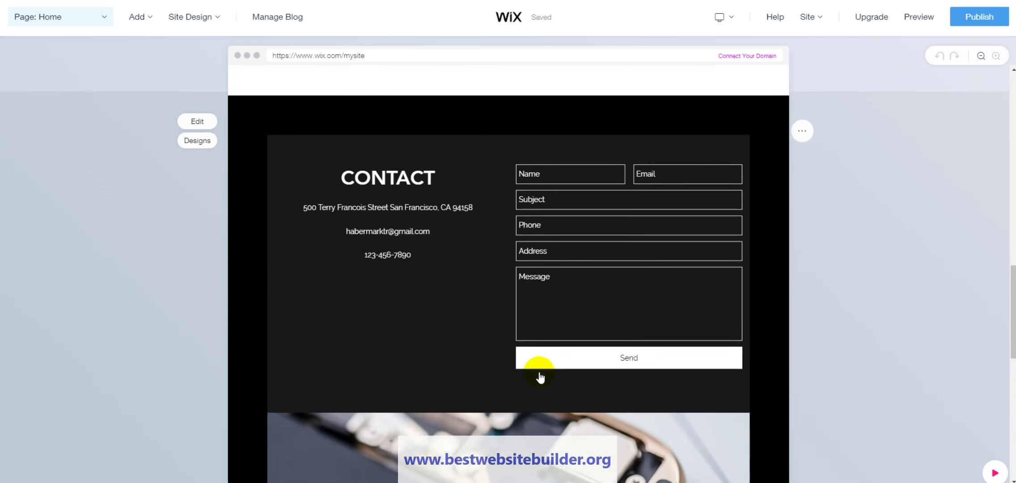
scroll(540, 377, "up", 1)
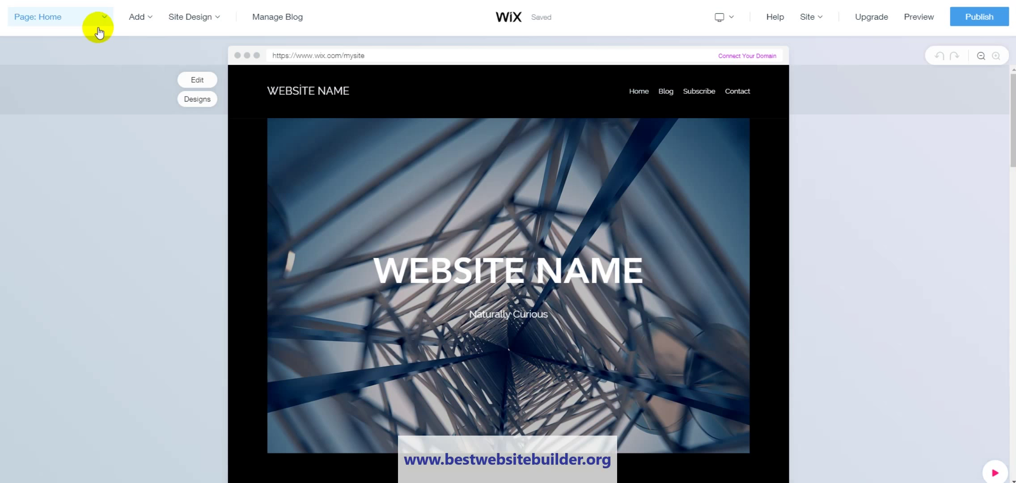
Step: Examine the Home page's SEO settings, including the search engine title, page description and keywords, and close them
left_click(104, 18)
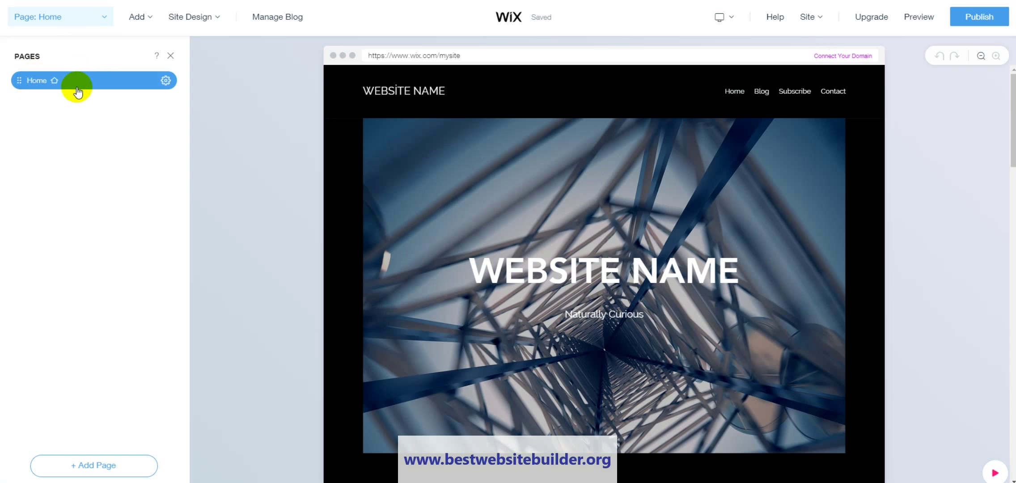
left_click(165, 83)
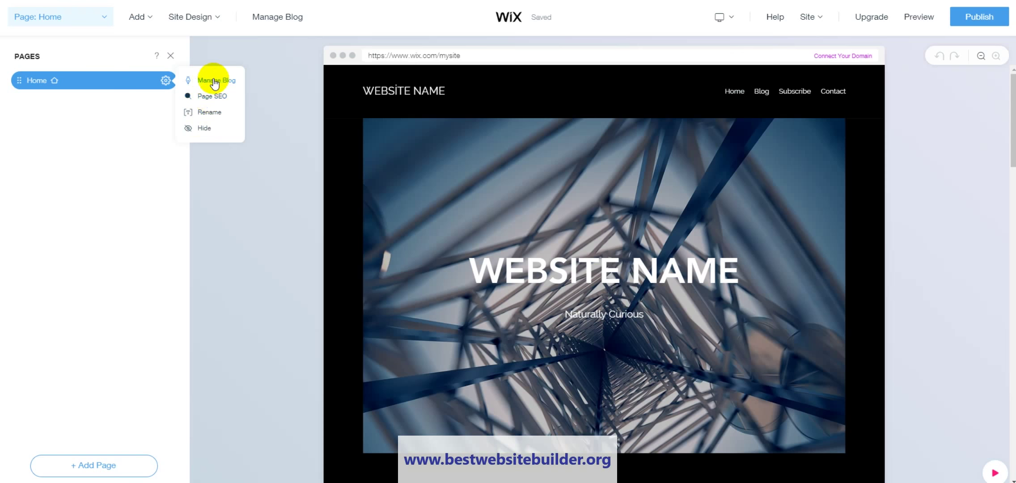
left_click(204, 96)
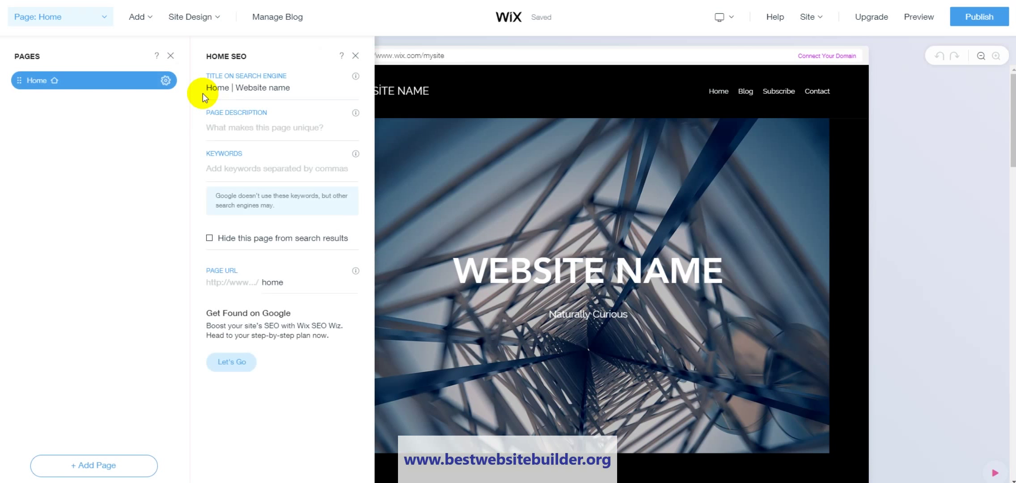
left_click(253, 88)
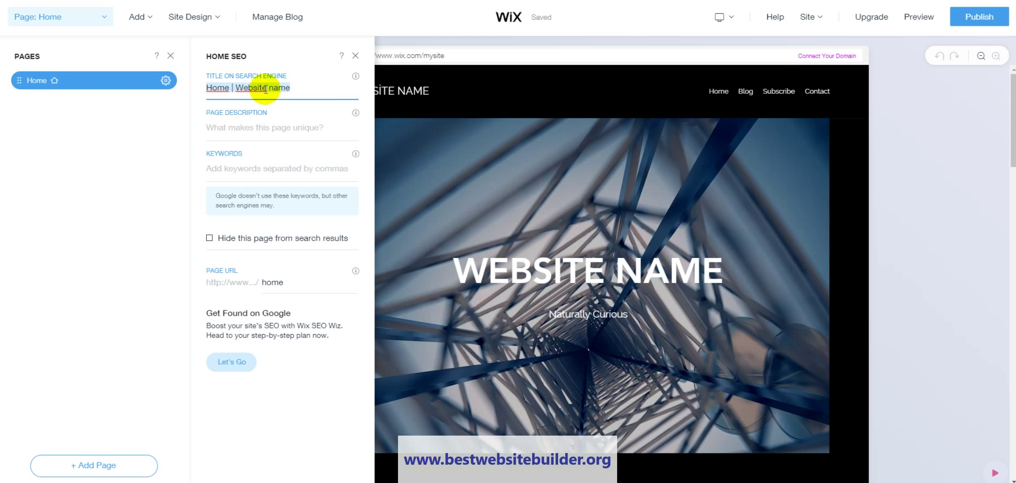
left_click(295, 87)
left_click(244, 87)
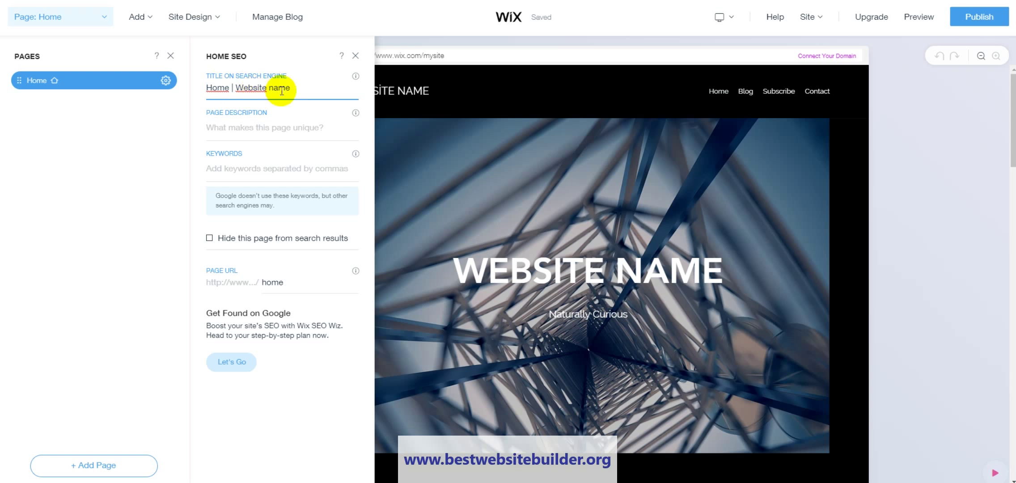
left_click(251, 126)
left_click(255, 167)
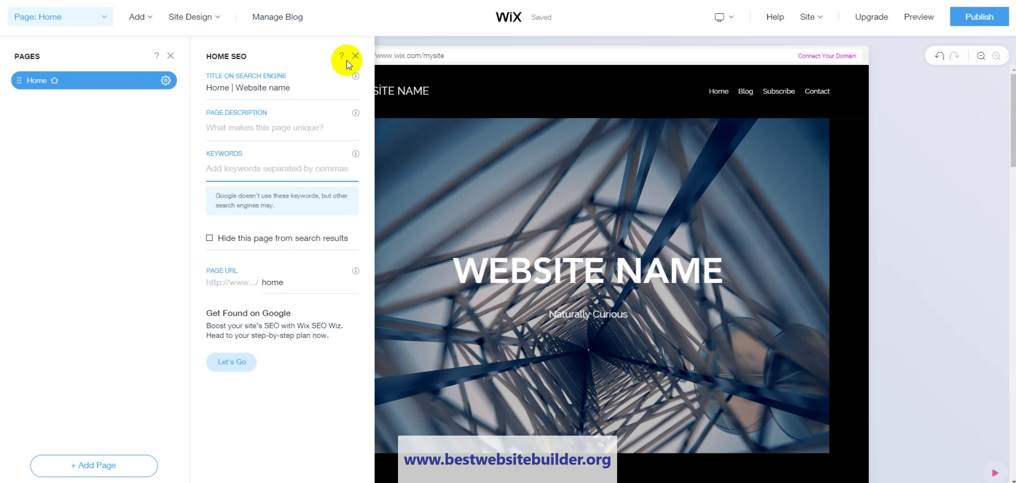
left_click(171, 55)
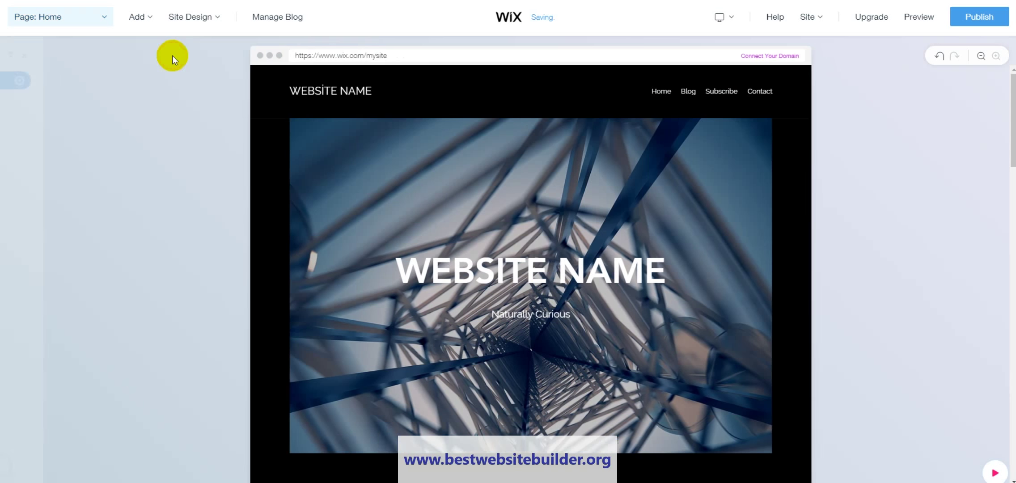
Step: Set the site's animation type to Fly and close the animation settings
left_click(149, 19)
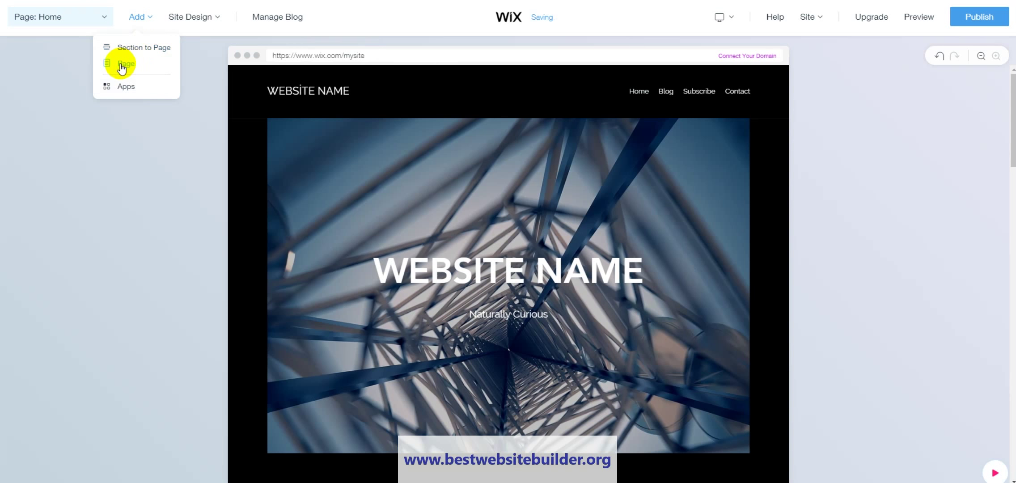
left_click(186, 21)
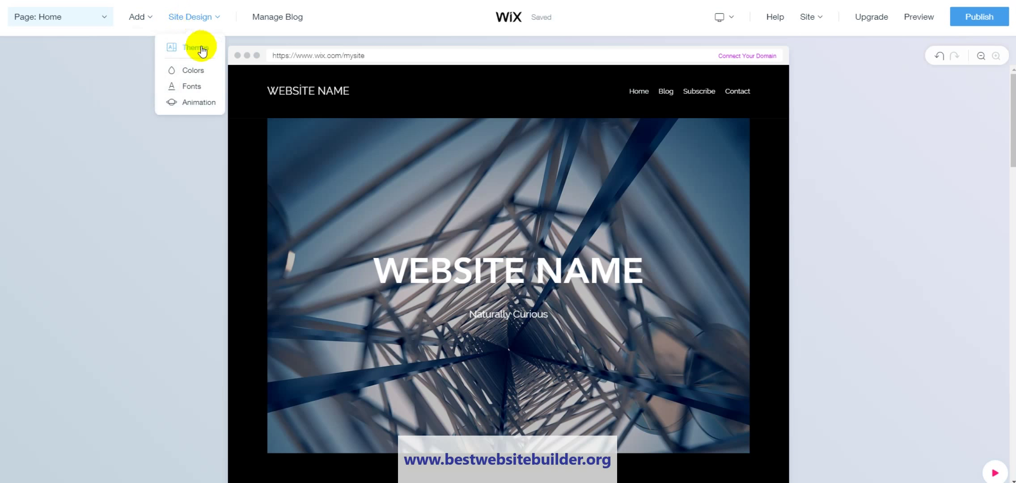
left_click(194, 106)
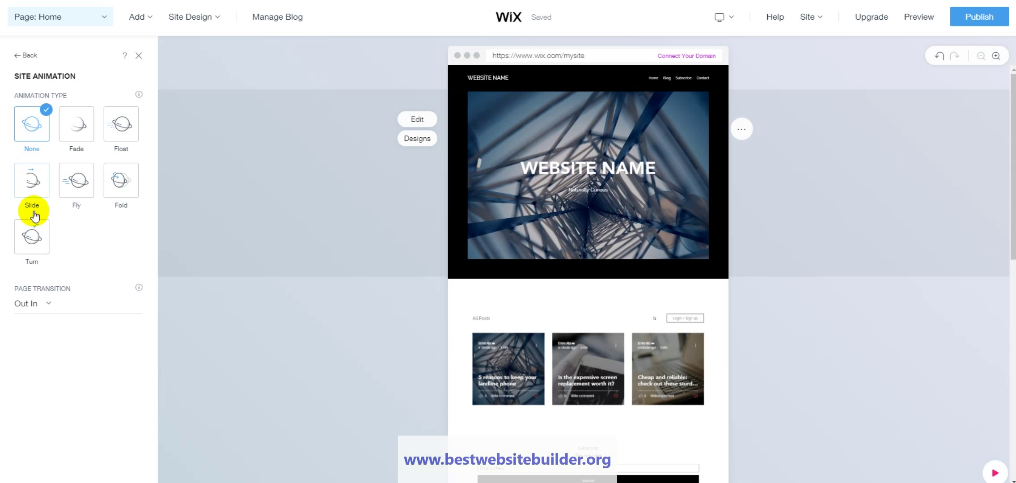
left_click(78, 178)
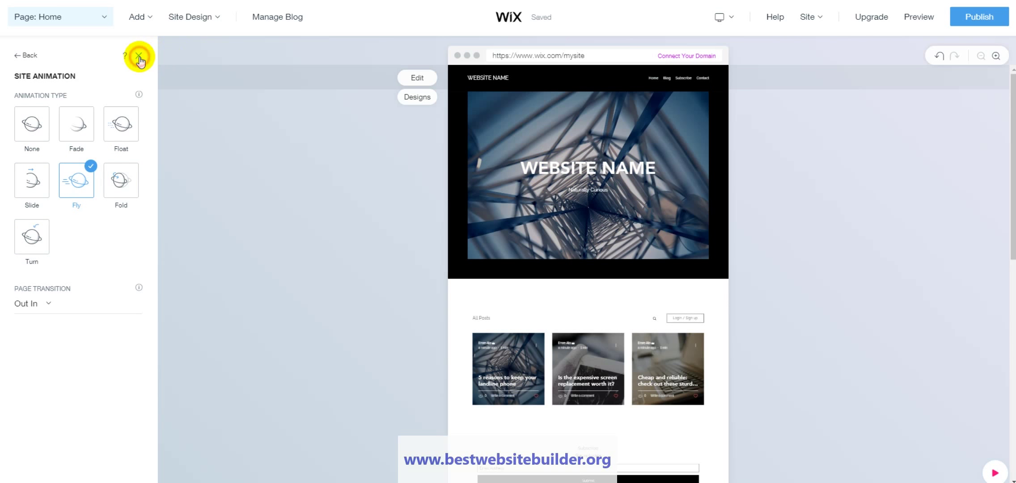
left_click(138, 57)
Step: Browse the available site themes from Sky High to Midnight, dismissing the automatic-save notice
mouse_move(193, 20)
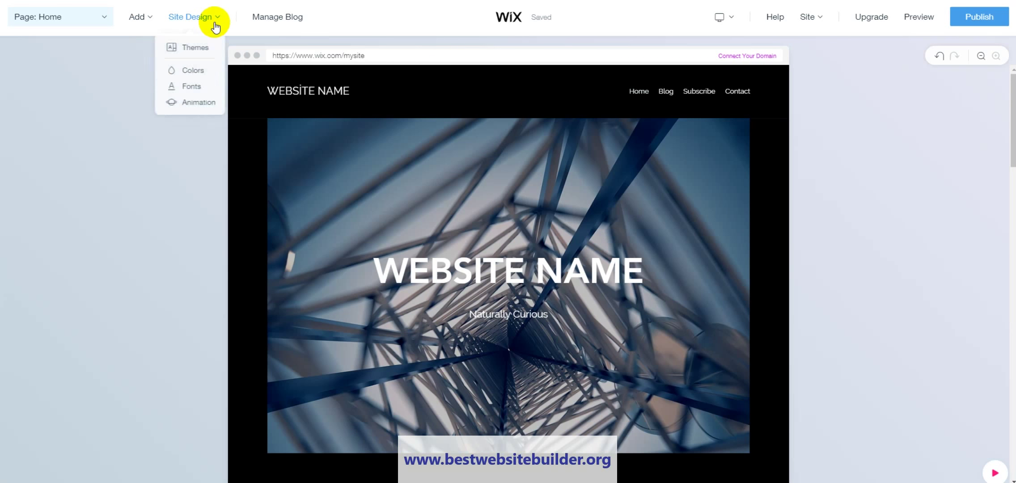
left_click(192, 53)
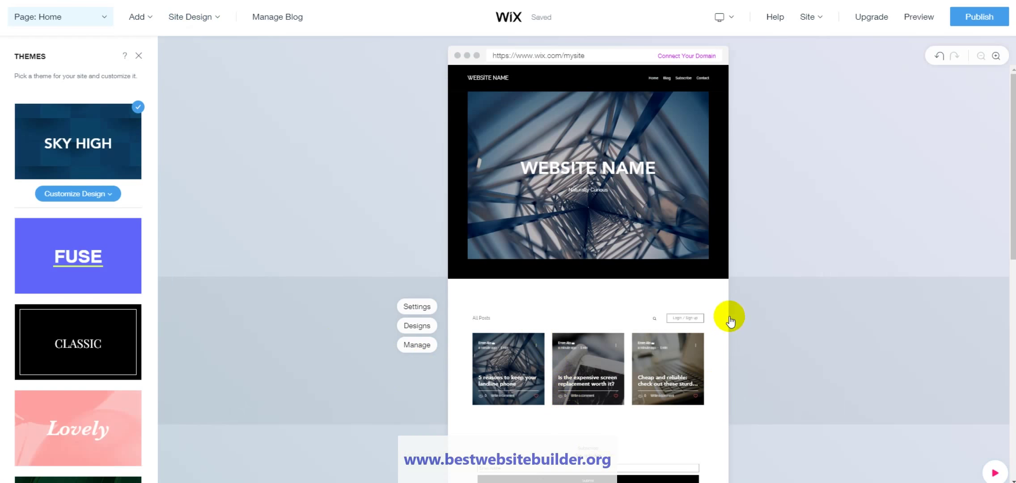
left_click(87, 153)
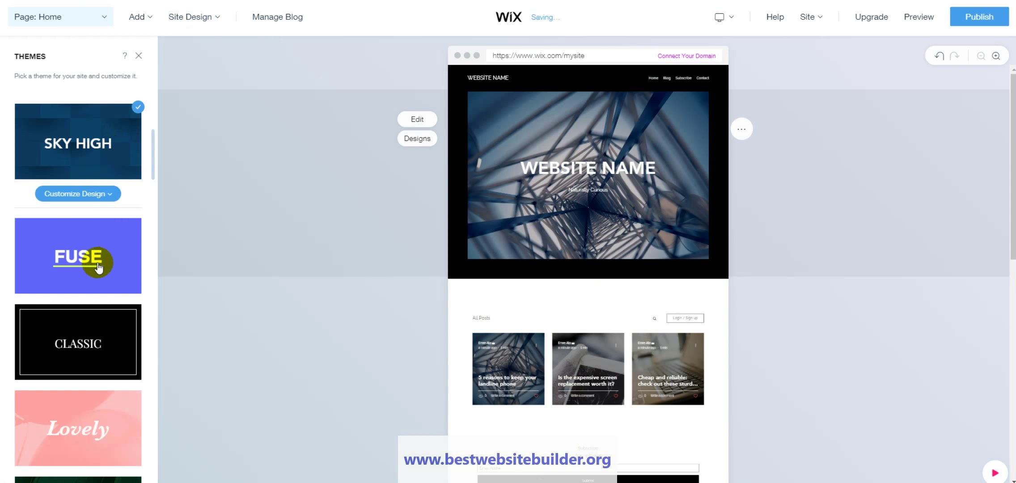
scroll(98, 313, "down", 3)
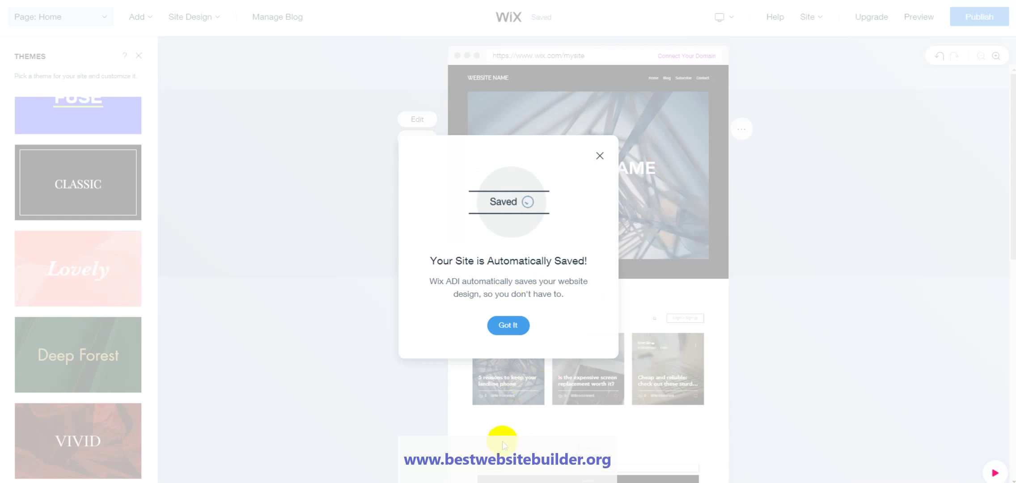
left_click(522, 331)
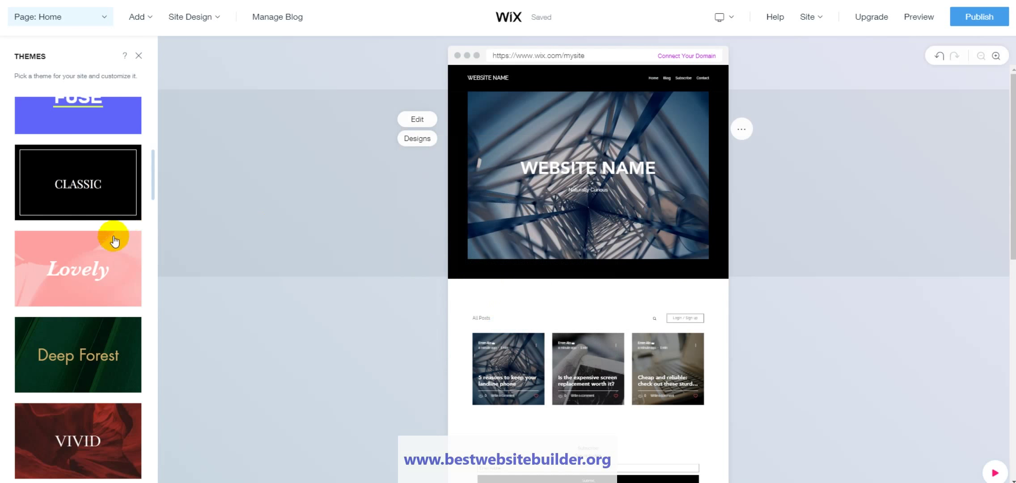
scroll(112, 250, "down", 3)
scroll(98, 281, "down", 2)
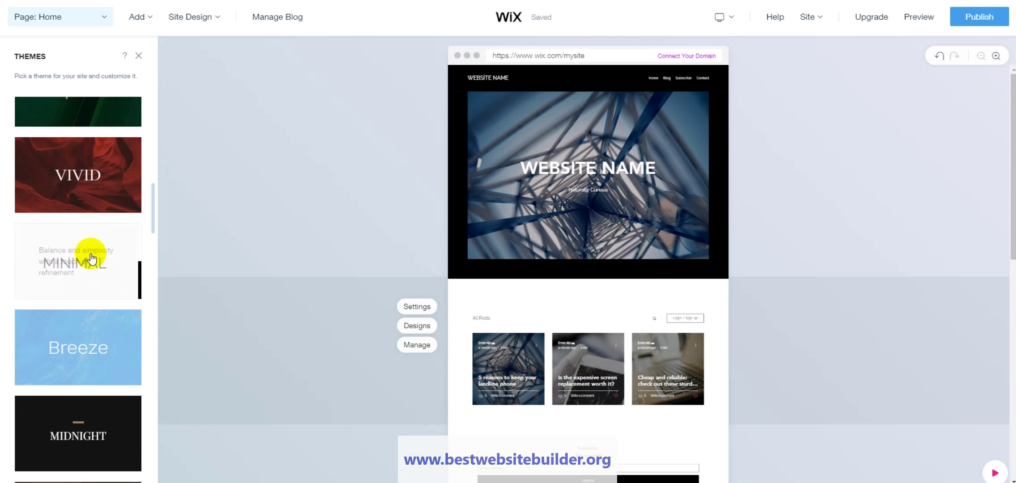
Step: Try the Minimal theme, replace it with the Breeze theme, and check the restyled homepage
left_click(104, 274)
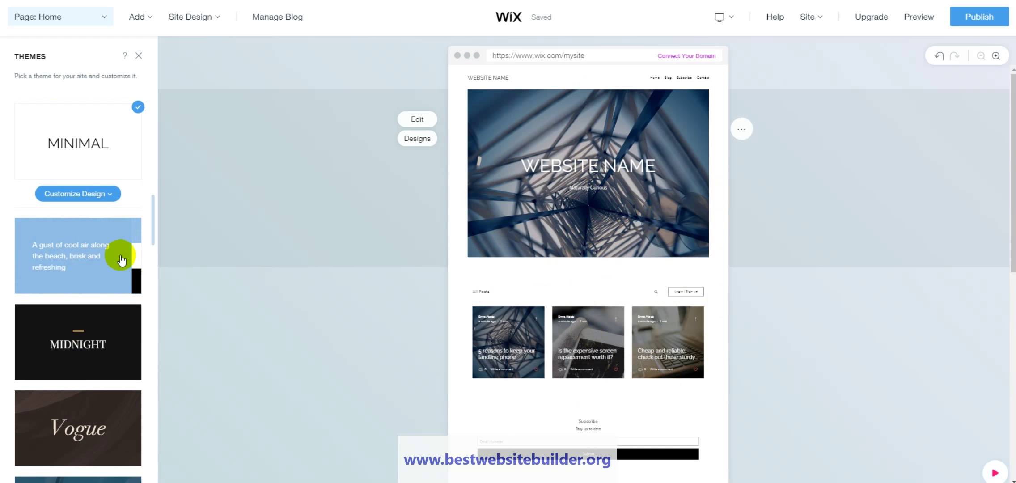
left_click(105, 270)
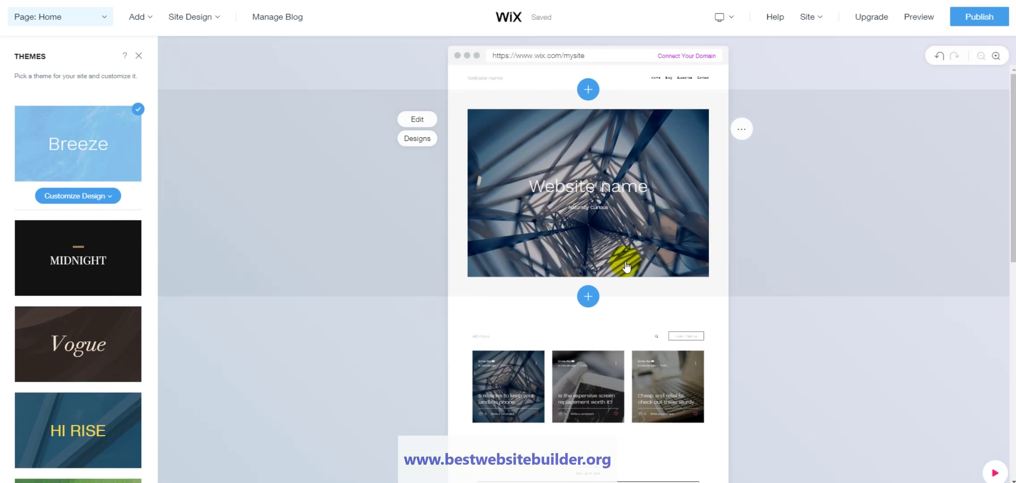
scroll(586, 309, "down", 6)
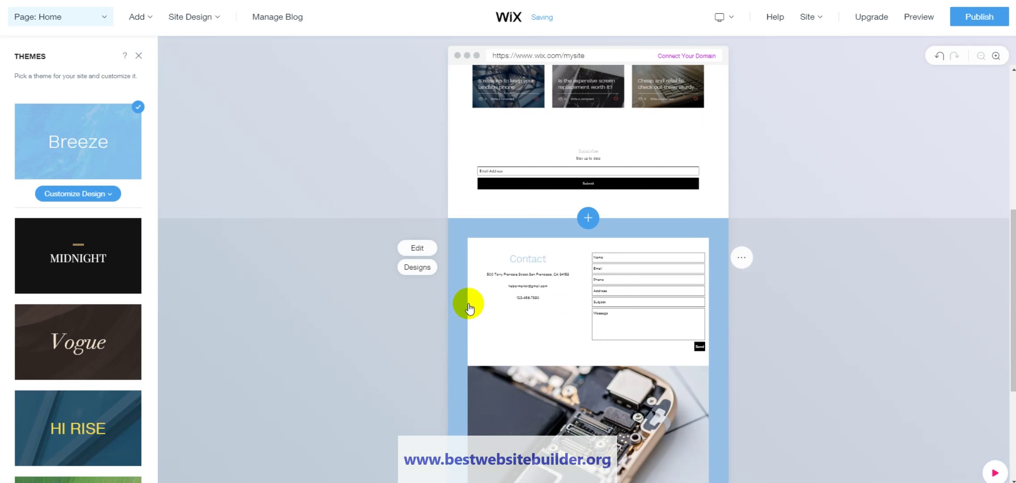
Step: Try the Luxury theme and look over the restyled homepage from the contact section up to the header
scroll(496, 304, "down", 2)
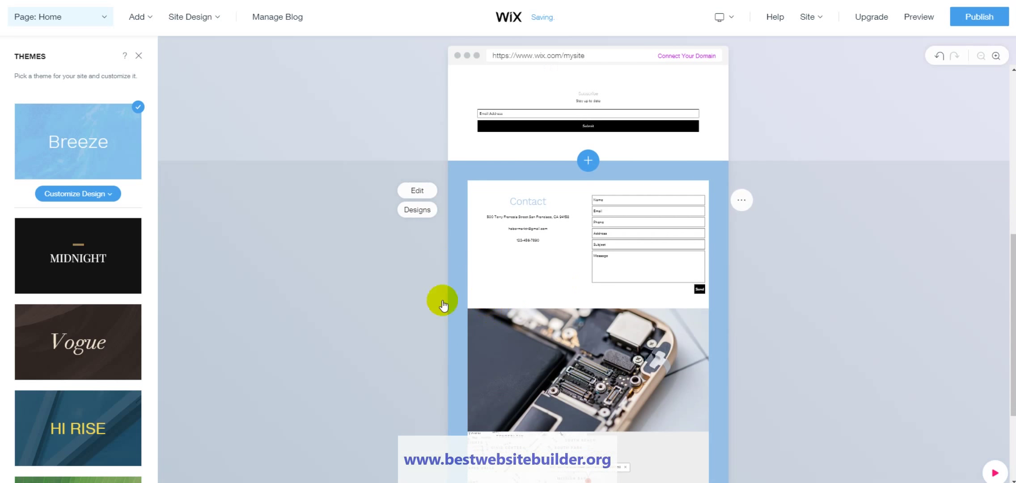
scroll(74, 353, "down", 5)
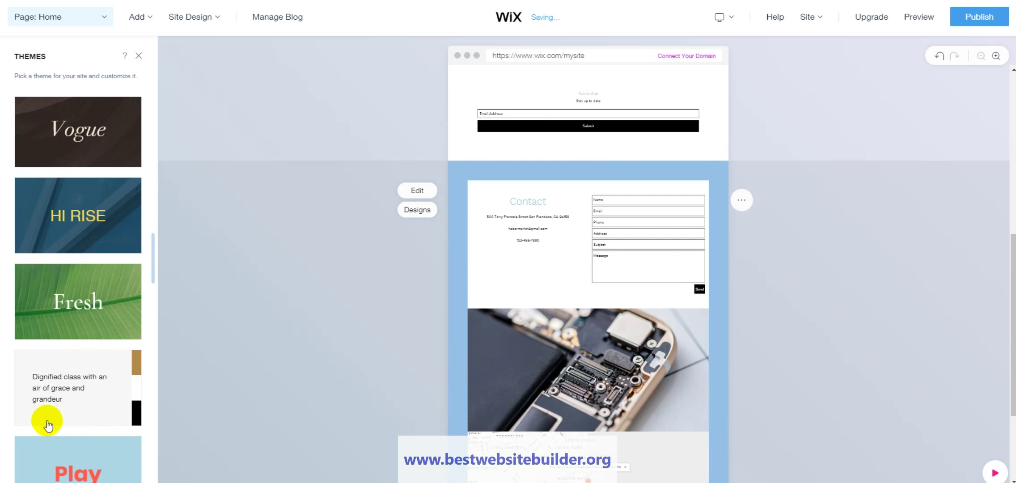
left_click(99, 403)
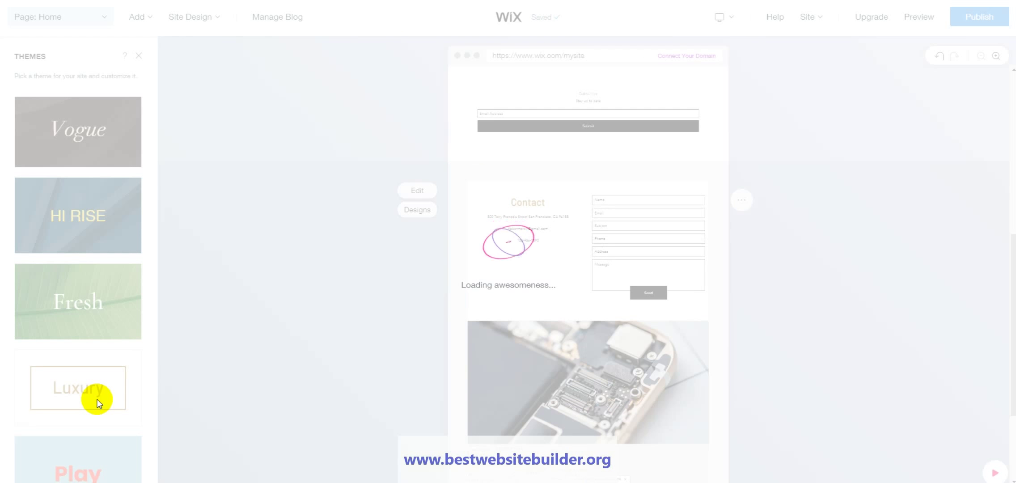
scroll(580, 309, "down", 3)
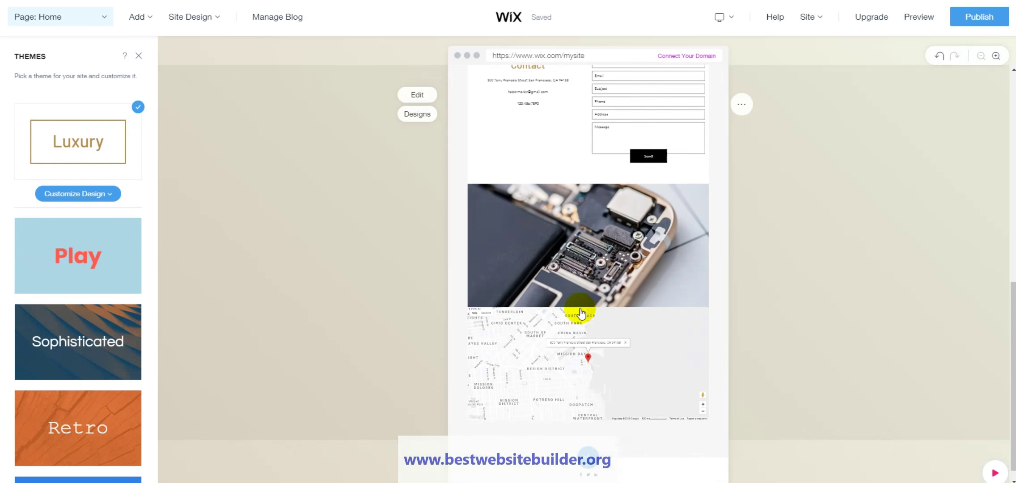
scroll(580, 309, "up", 10)
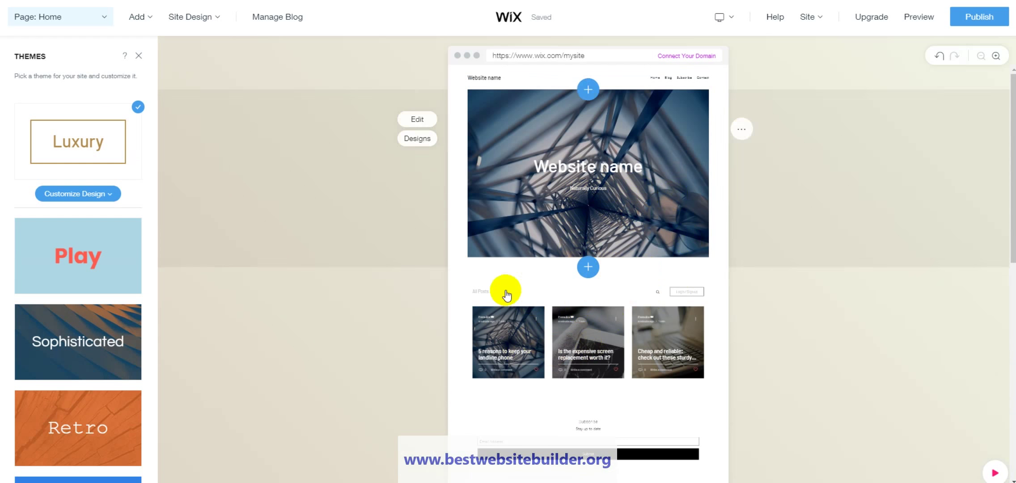
Step: Apply the Sky High theme to the site and close the theme list
scroll(96, 230, "up", 10)
scroll(96, 230, "up", 10)
scroll(97, 235, "up", 3)
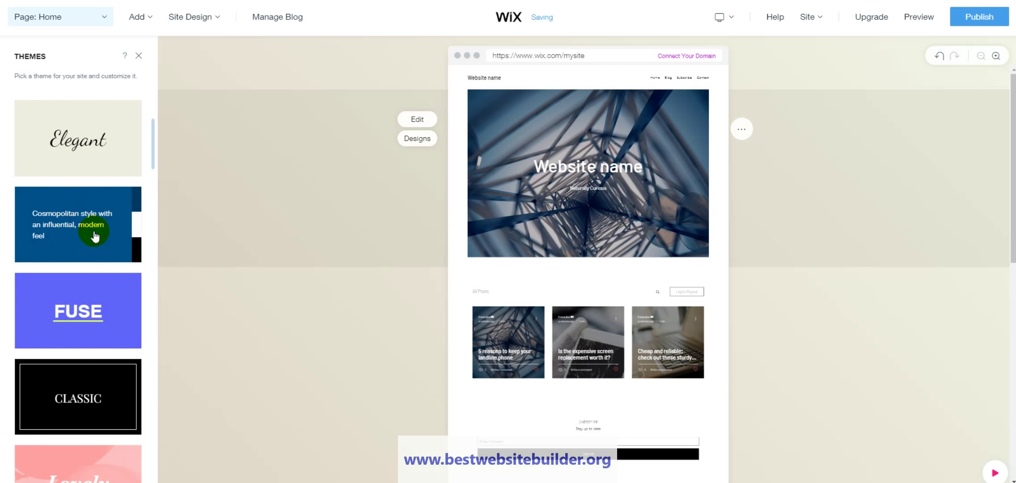
left_click(95, 236)
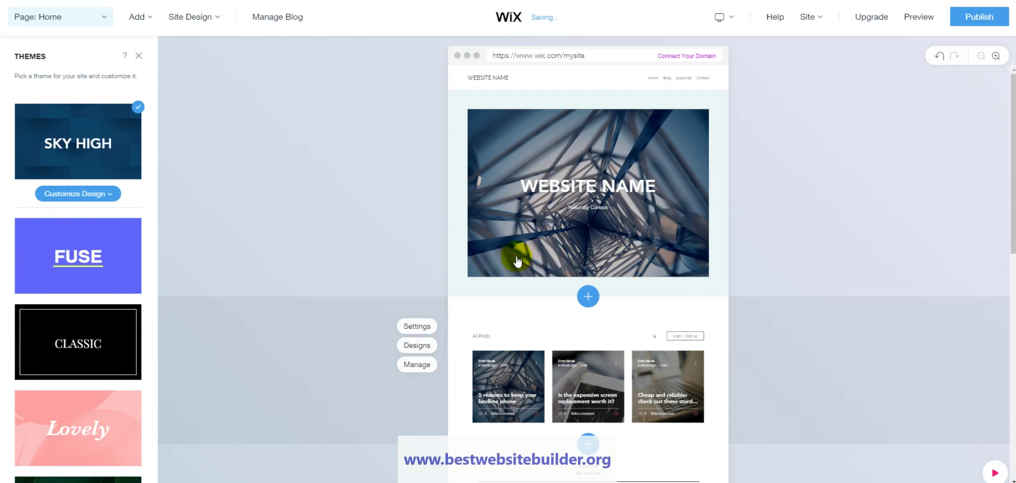
left_click(140, 56)
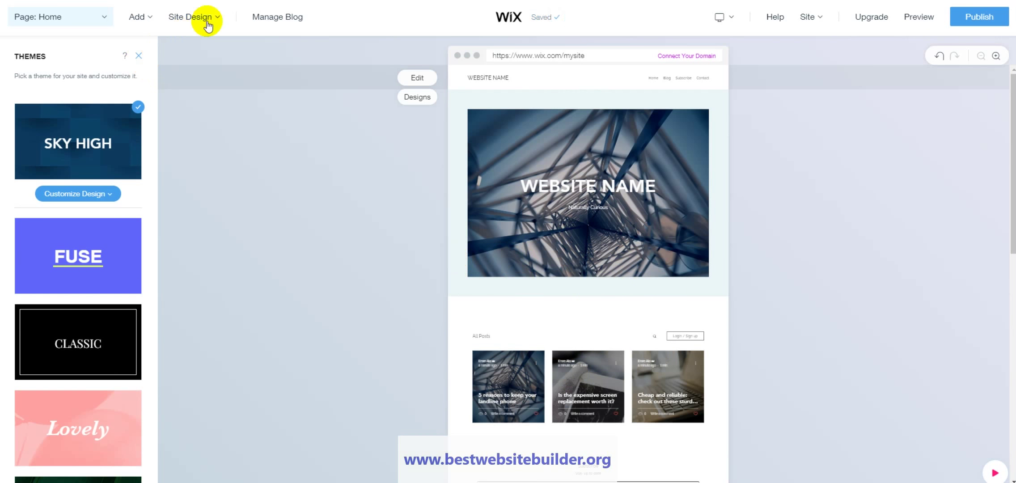
Step: Open the header's content settings, dismiss the tip, and make the business name bold and italic
mouse_move(204, 21)
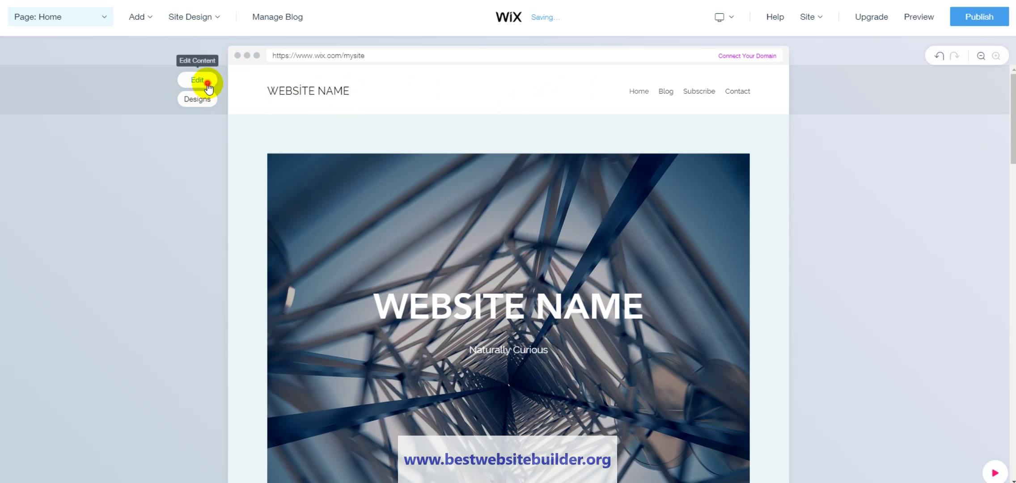
left_click(207, 84)
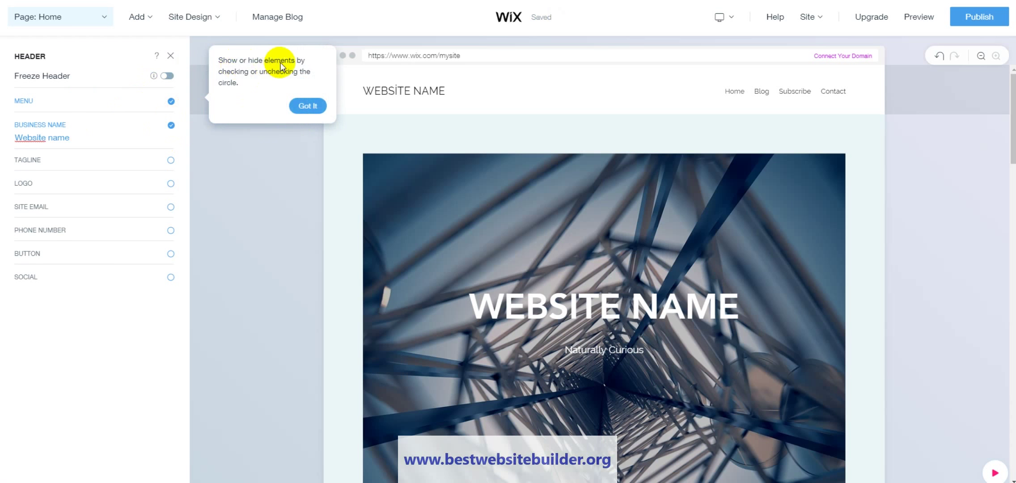
left_click(307, 106)
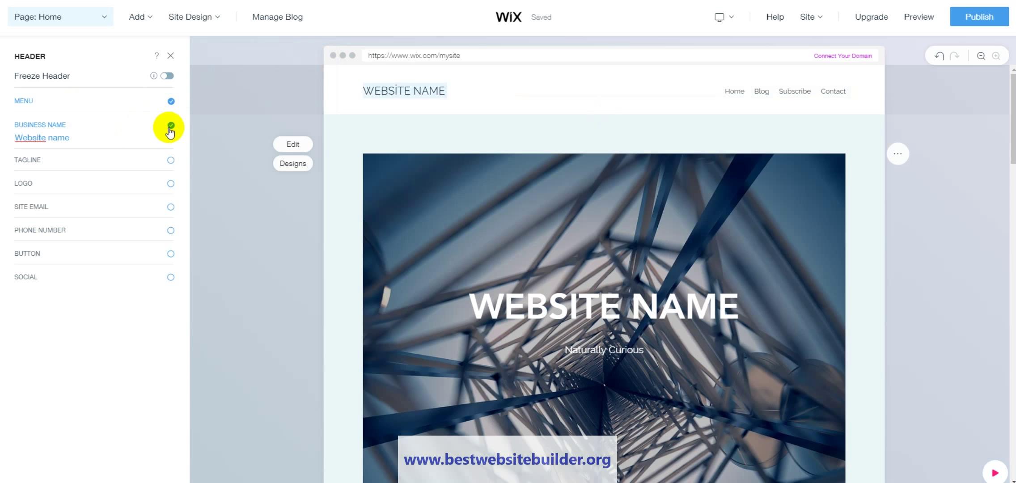
left_click(59, 138)
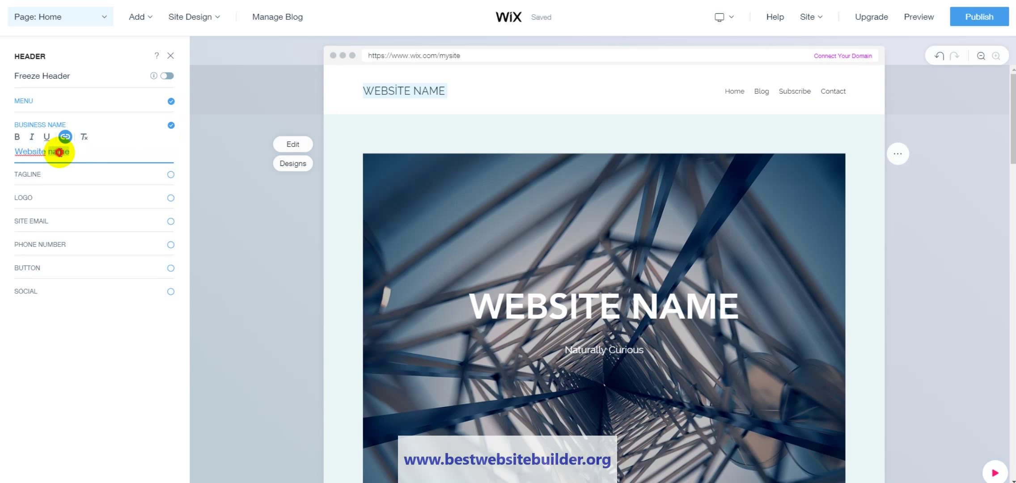
triple_click(59, 152)
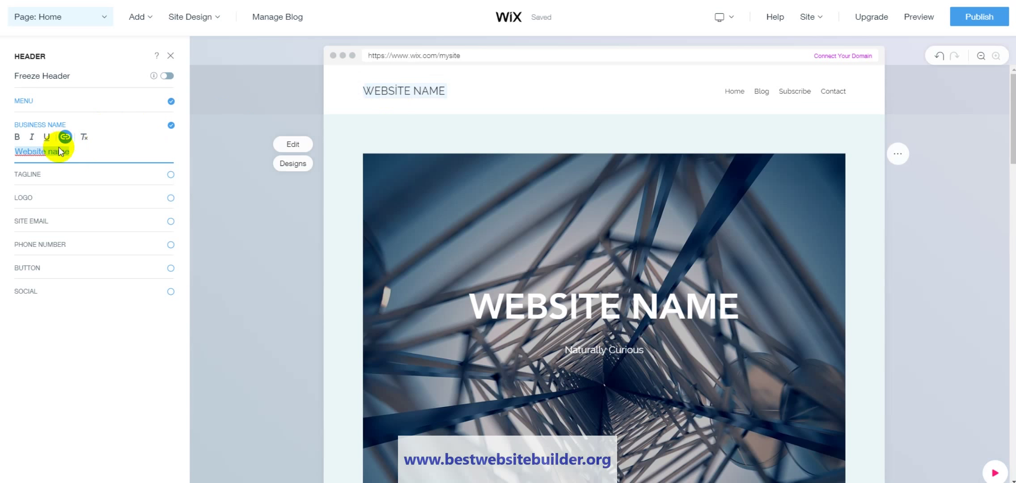
triple_click(55, 154)
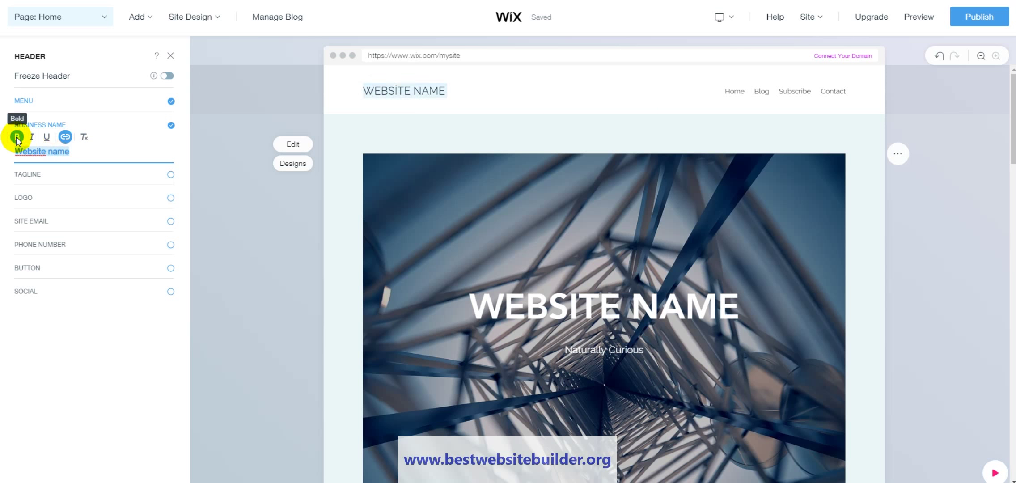
left_click(17, 137)
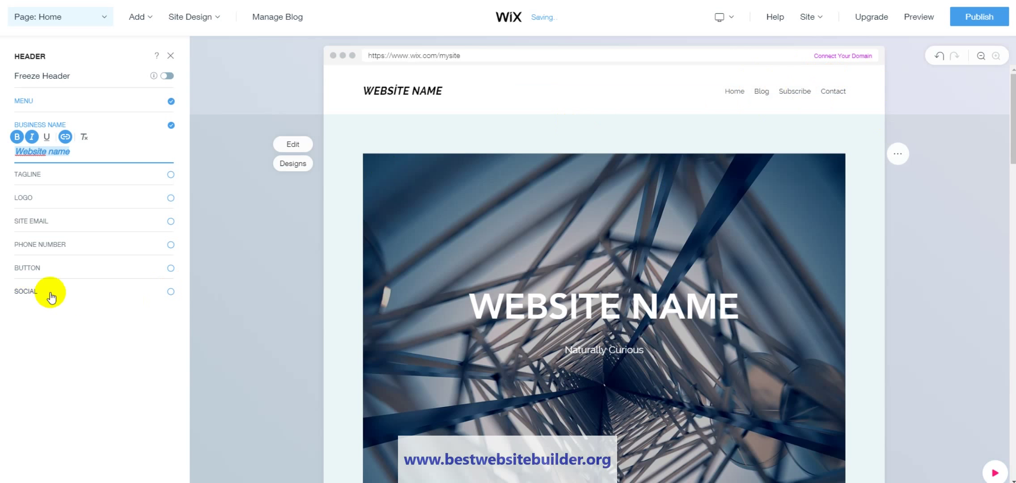
Step: Show the social icons in the header, check the Facebook, Twitter and LinkedIn links, and close the settings
left_click(169, 292)
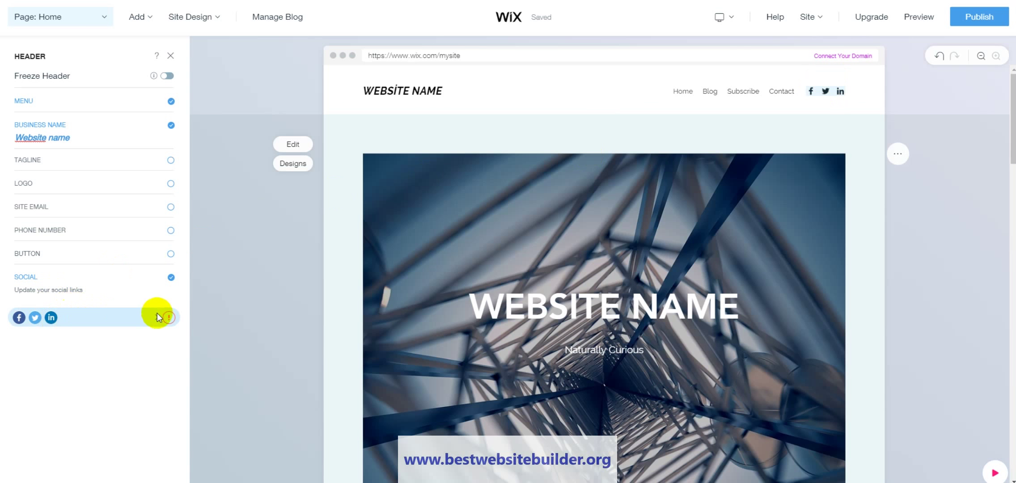
left_click(155, 317)
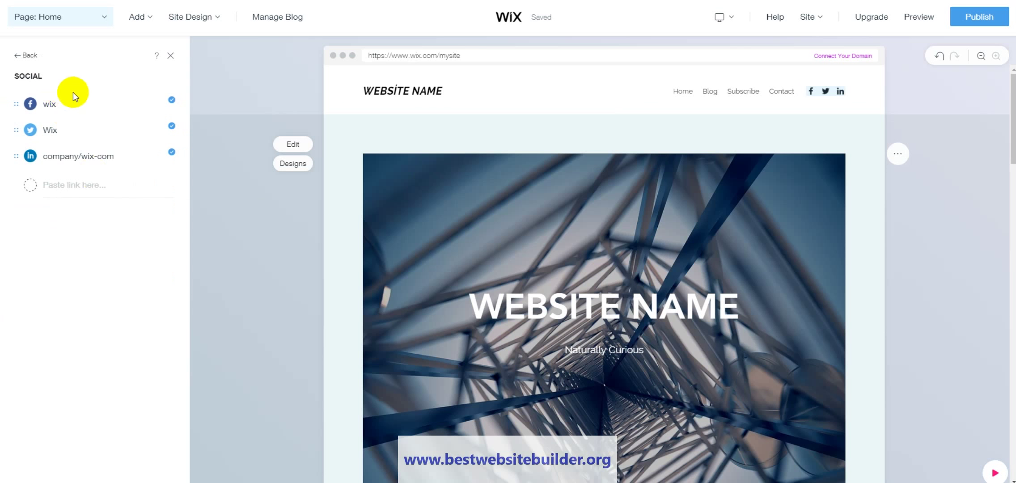
left_click(71, 108)
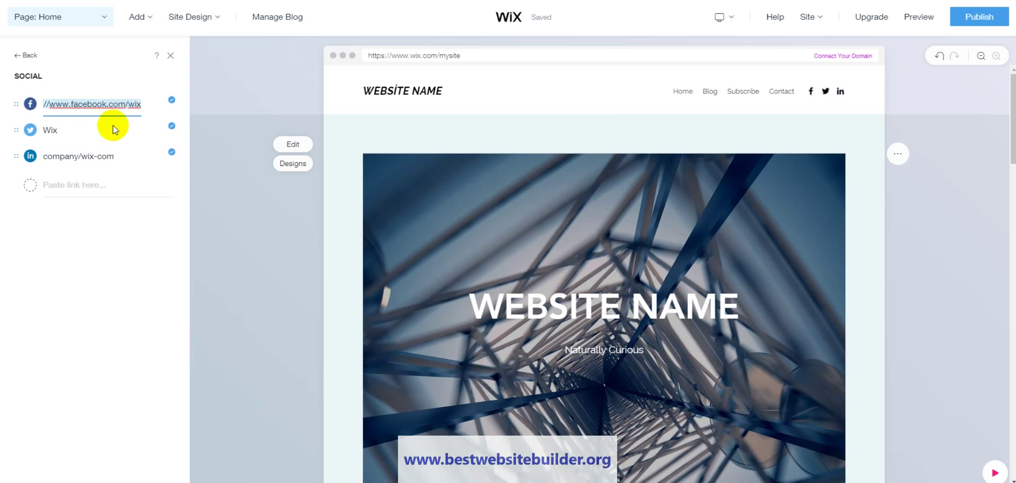
left_click(95, 133)
left_click(98, 157)
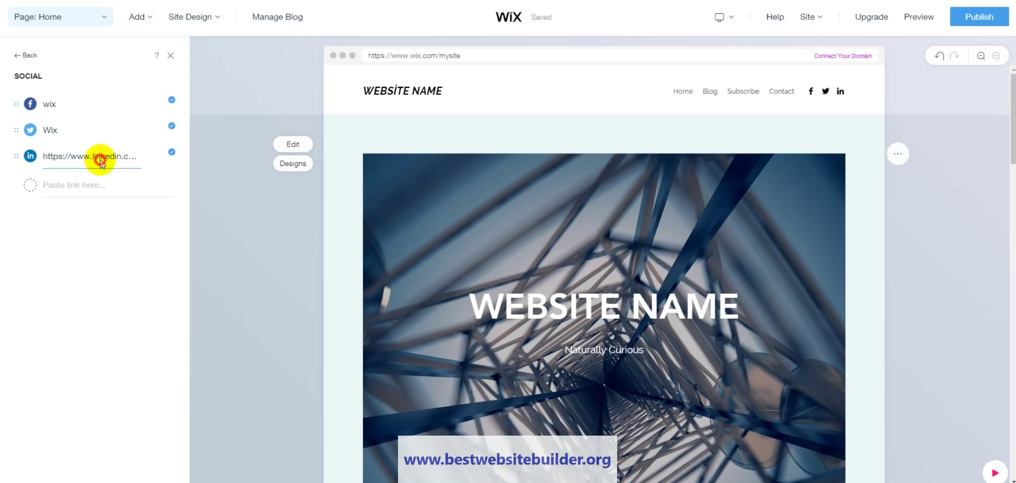
left_click_drag(43, 157, 64, 182)
left_click(80, 189)
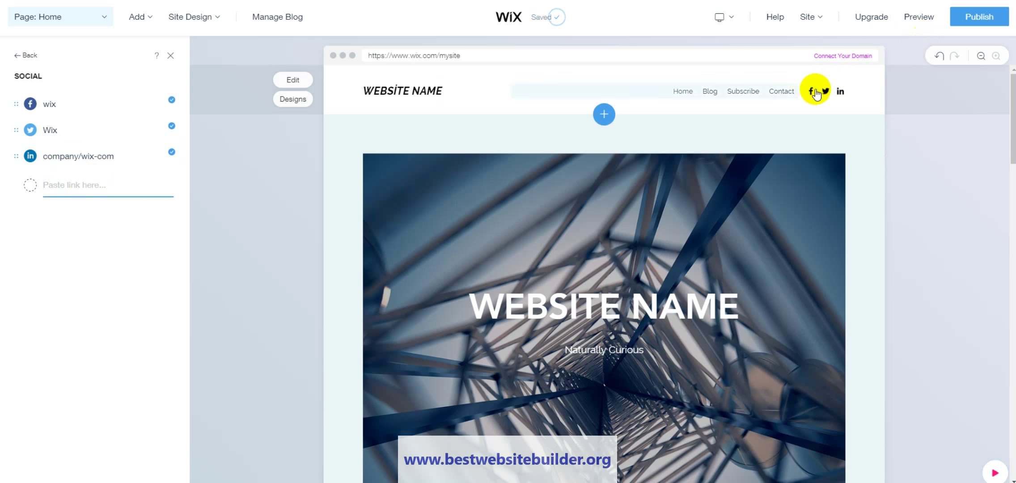
left_click(172, 56)
Step: Examine the homepage blog section's settings for displayed post details and email notifications, and close them
scroll(295, 200, "down", 7)
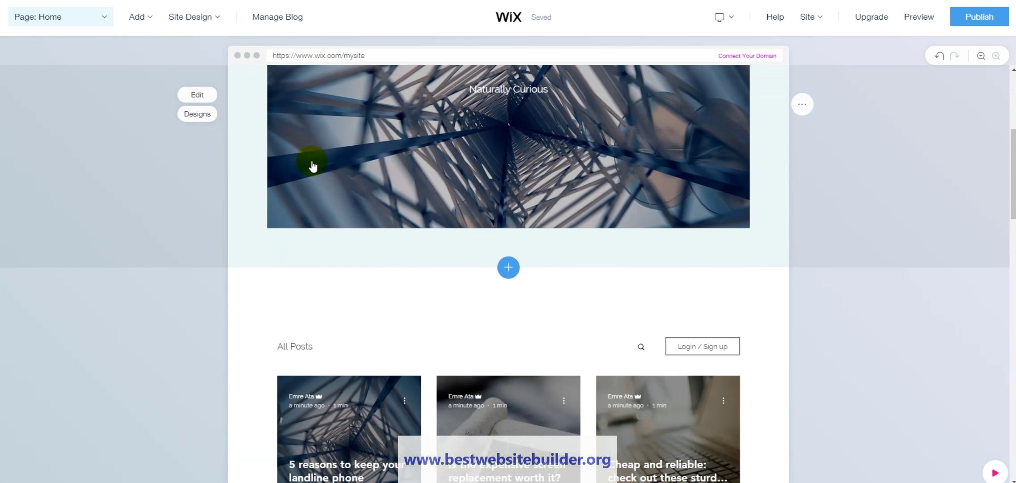
scroll(310, 163, "up", 4)
scroll(595, 101, "up", 1)
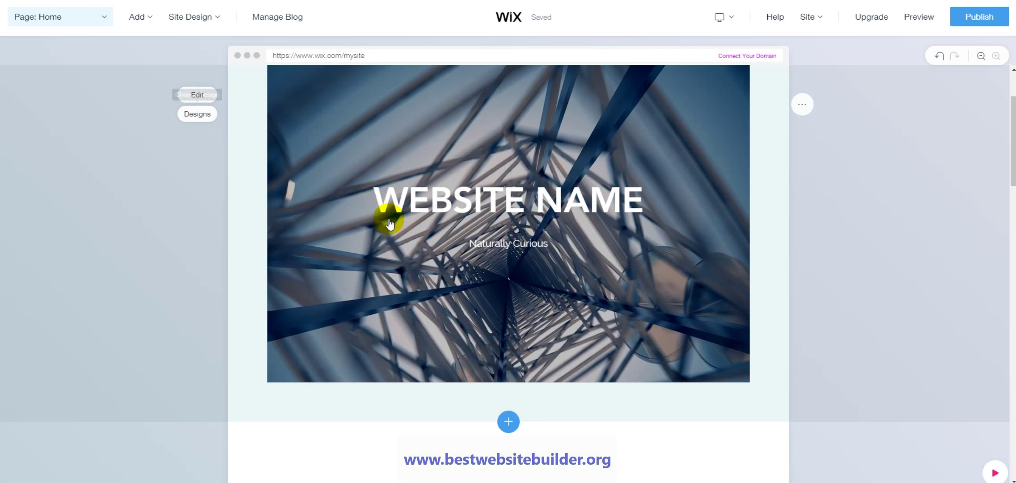
scroll(386, 211, "down", 6)
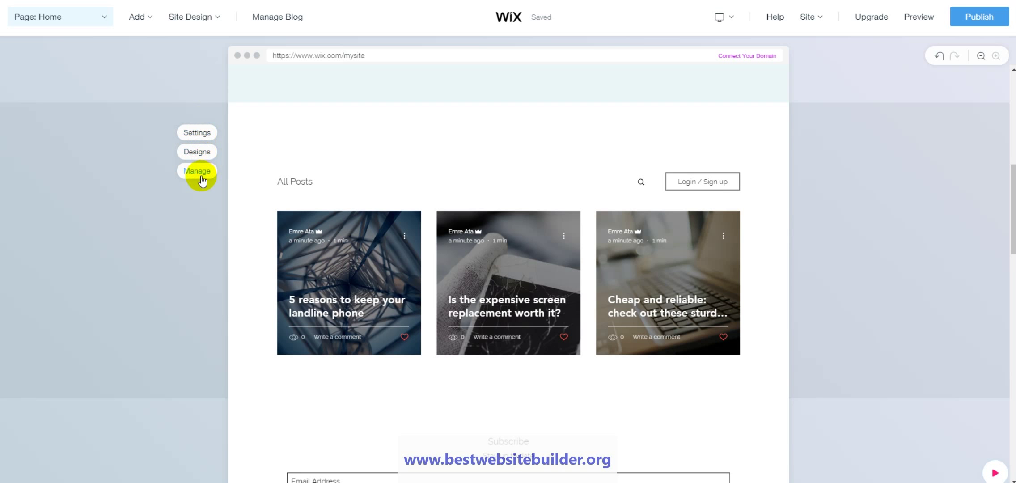
left_click(202, 129)
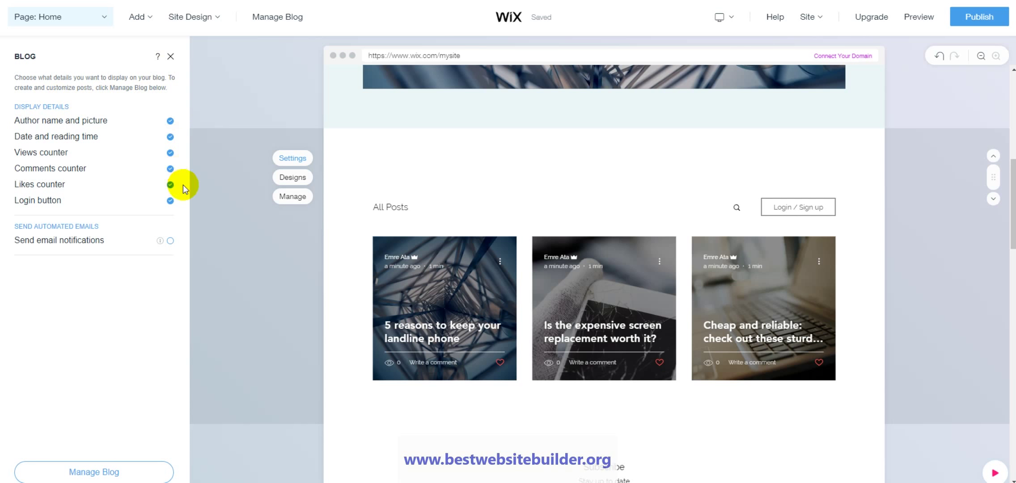
left_click(174, 66)
left_click(405, 189)
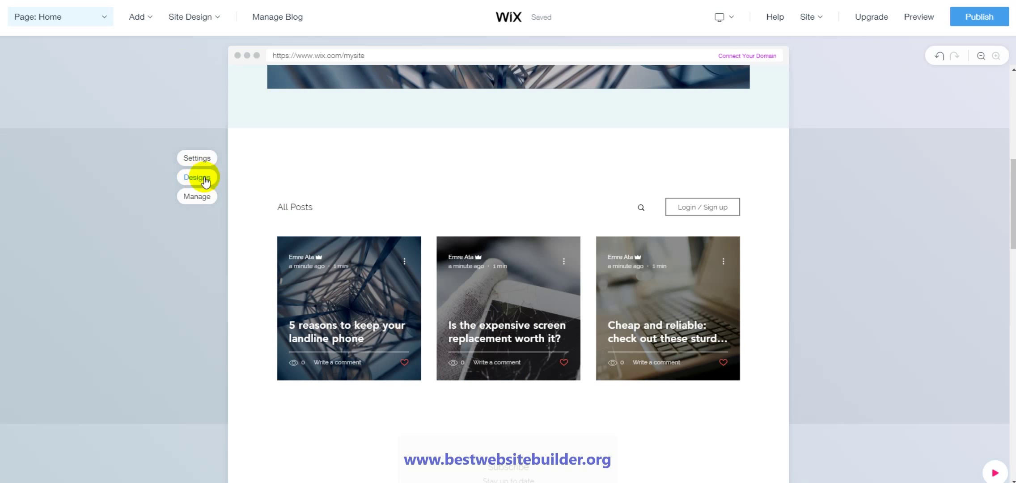
Step: Open the blog's post management, open "5 reasons to keep your landline phone" for editing, and look over its title and body text
left_click(200, 196)
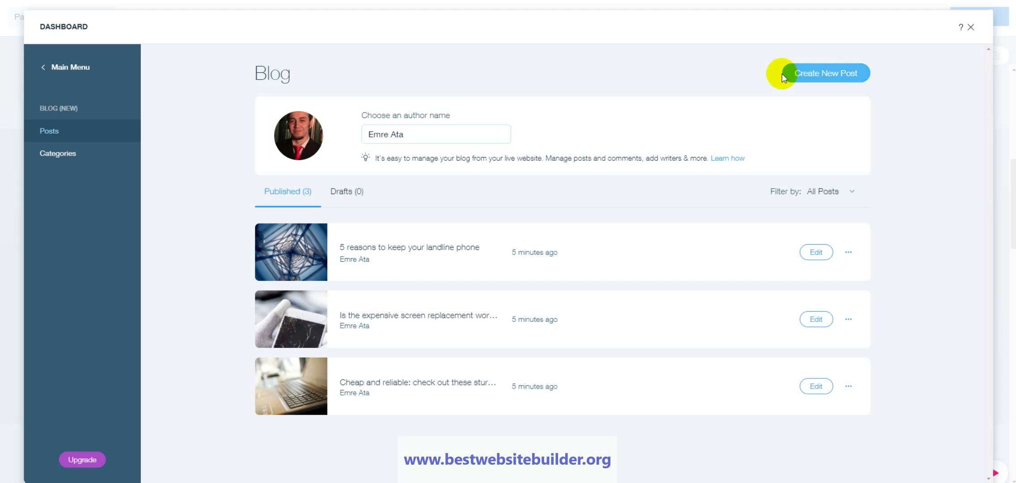
left_click(816, 252)
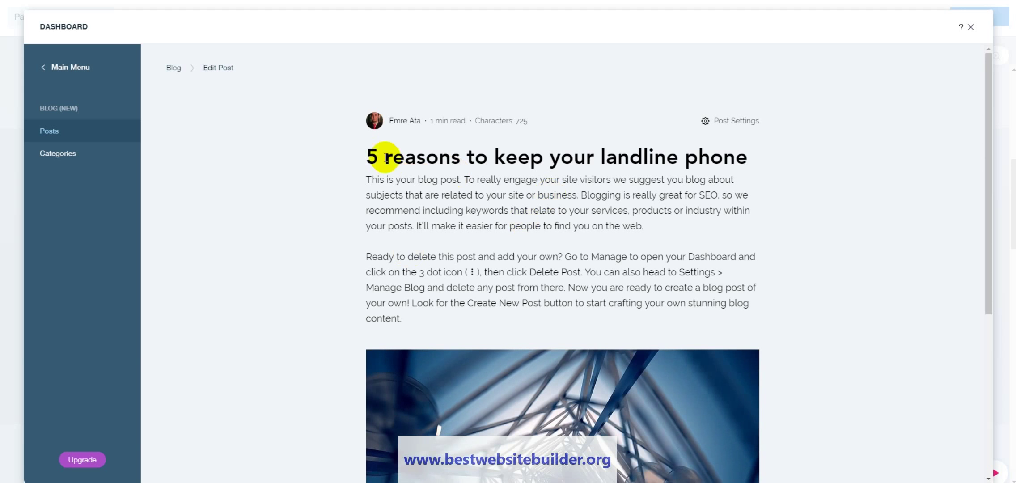
left_click_drag(368, 157, 766, 164)
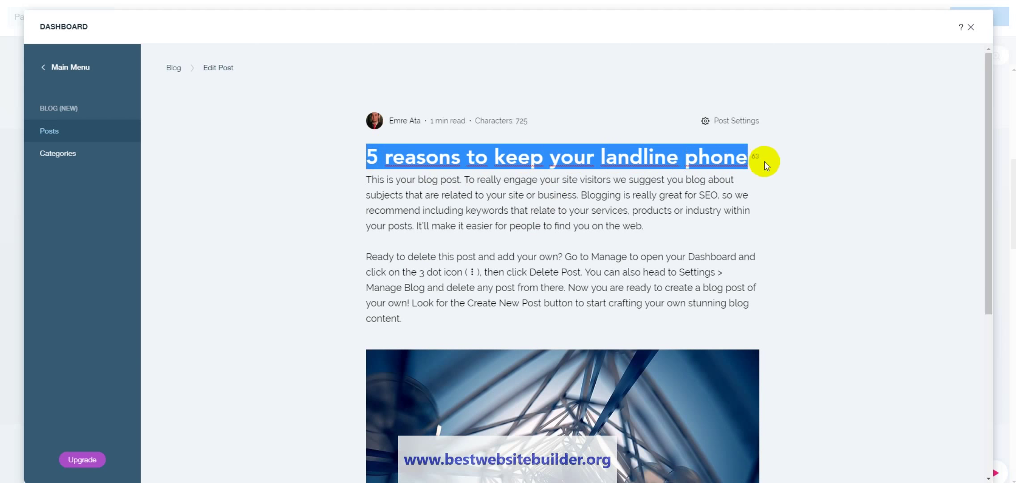
left_click_drag(372, 181, 710, 320)
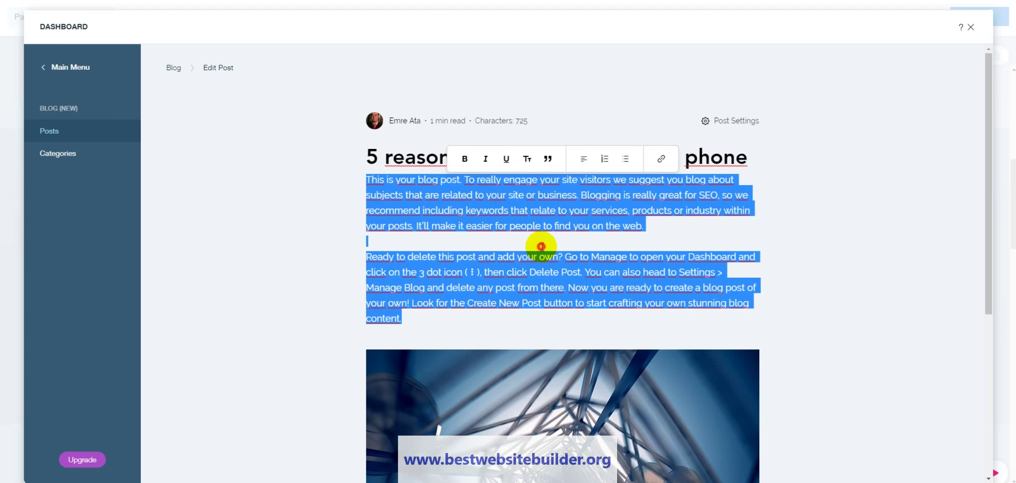
left_click(554, 242)
Step: Make the phrase "Blogging is really great for SEO" in the post's first paragraph bold and italic
left_click_drag(579, 196, 720, 200)
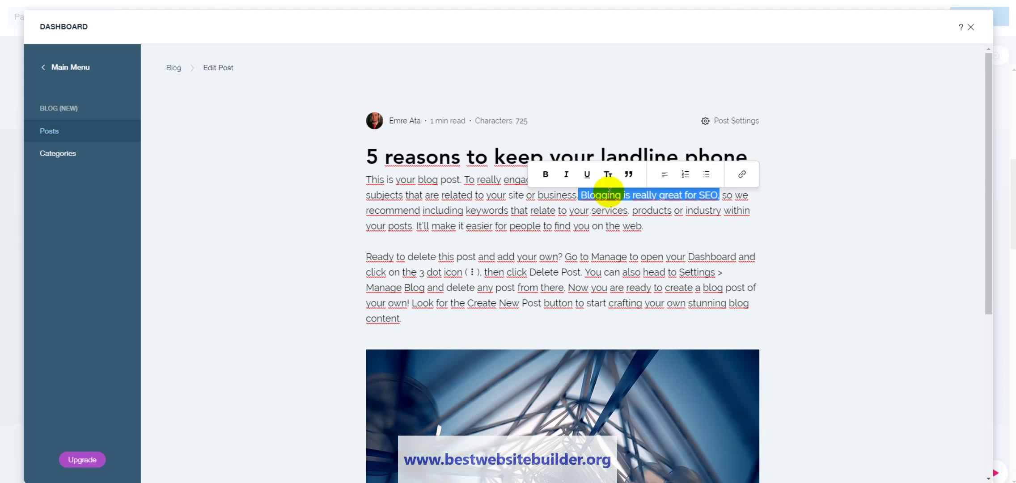
left_click(550, 175)
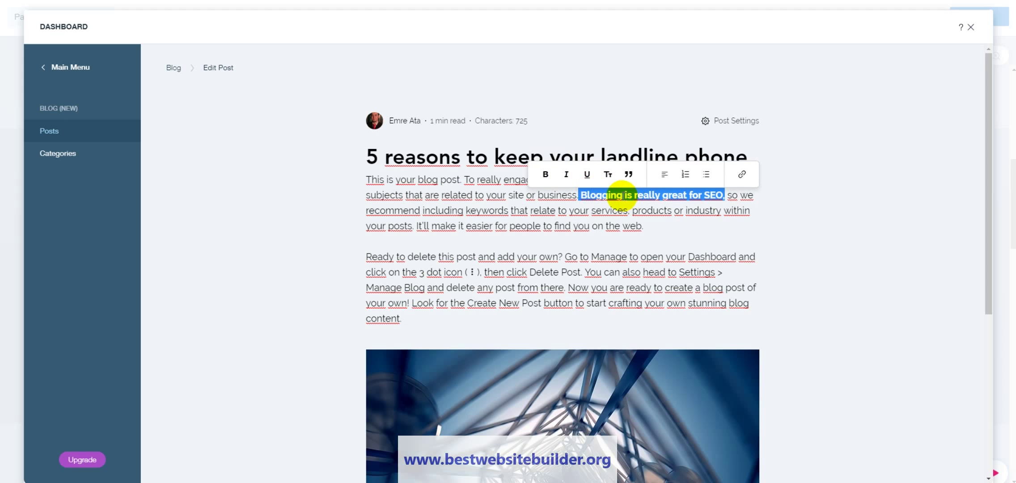
left_click(565, 175)
left_click(612, 220)
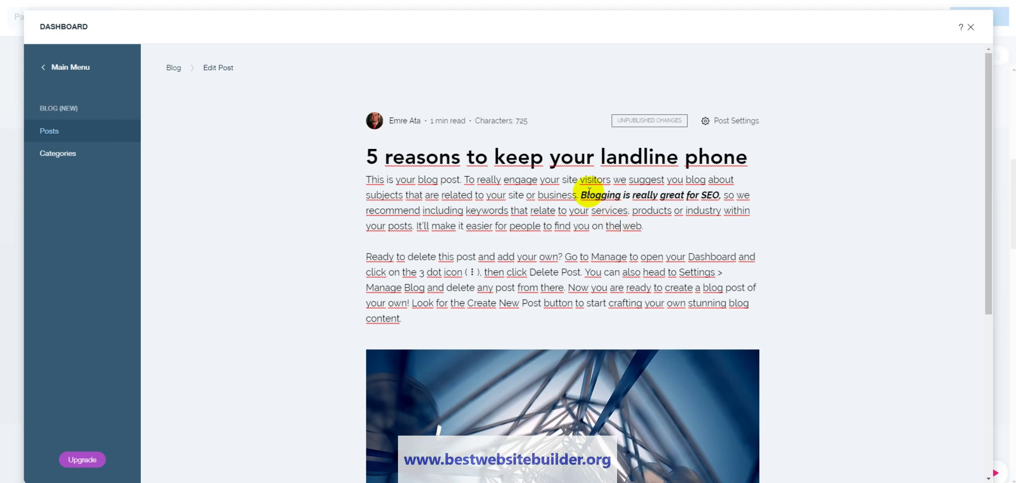
Step: Select the image below the post's text and examine its sizing, alignment, link, settings and replacement options
scroll(672, 211, "down", 5)
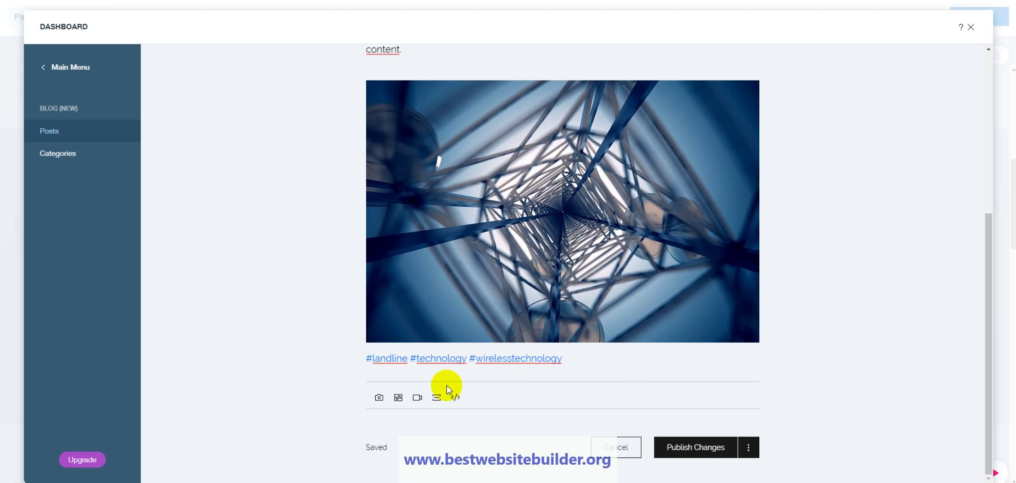
left_click(510, 209)
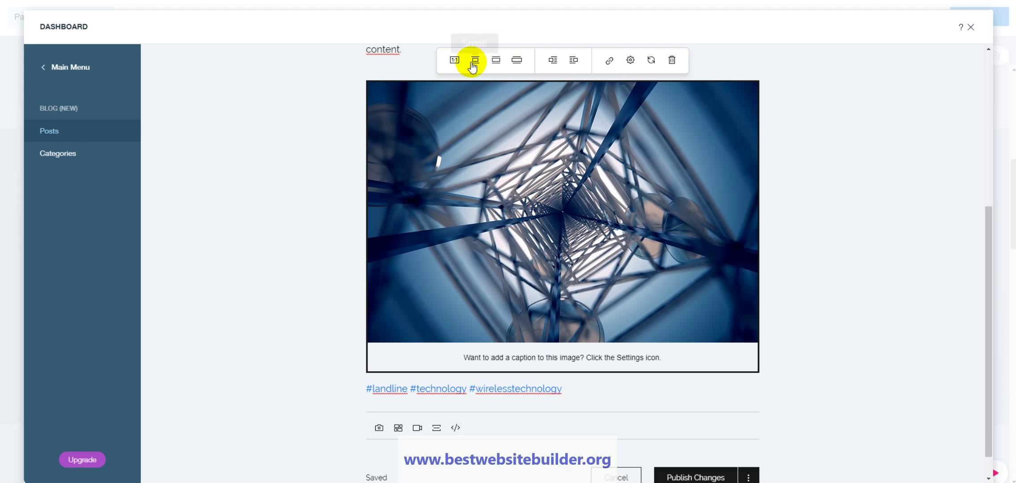
scroll(541, 131, "up", 3)
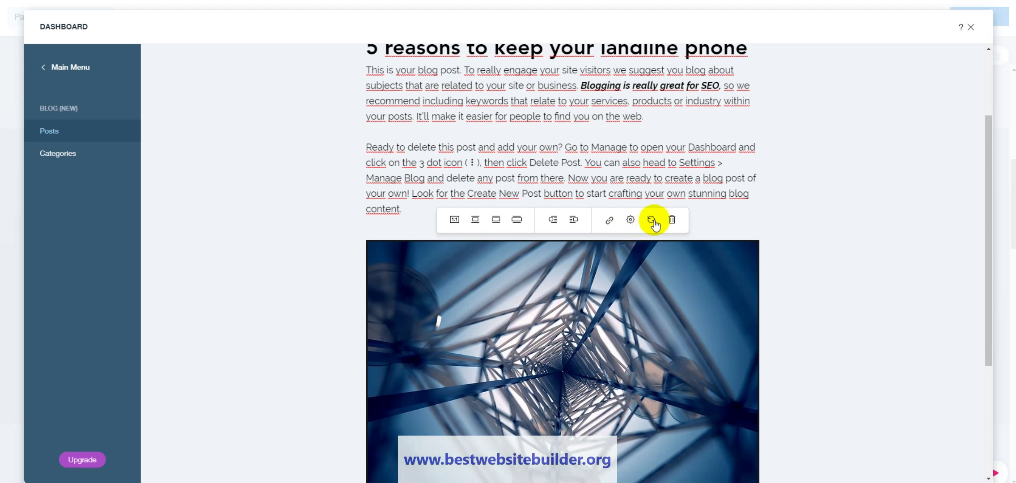
Step: Look over the post's image, hashtags and publishing options without publishing the changes, and close the blog dashboard
scroll(608, 223, "down", 4)
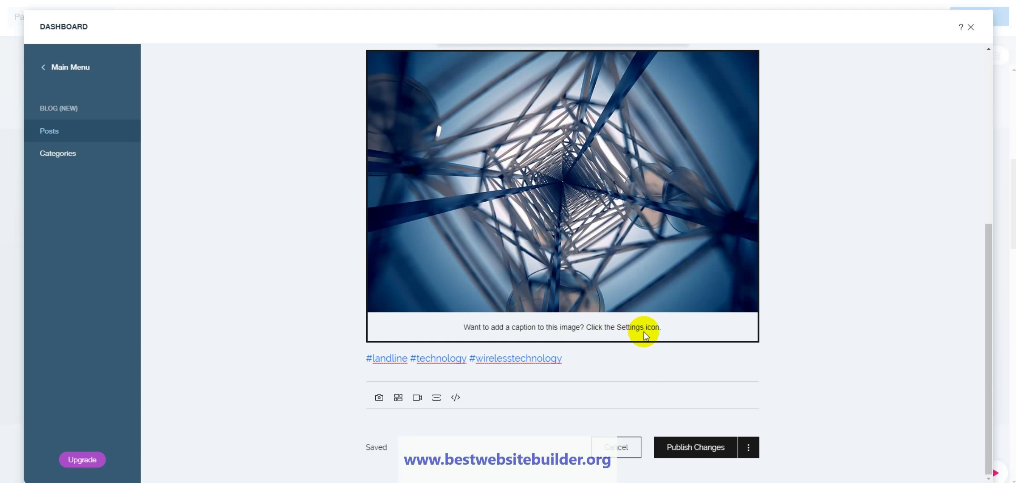
scroll(600, 320, "up", 6)
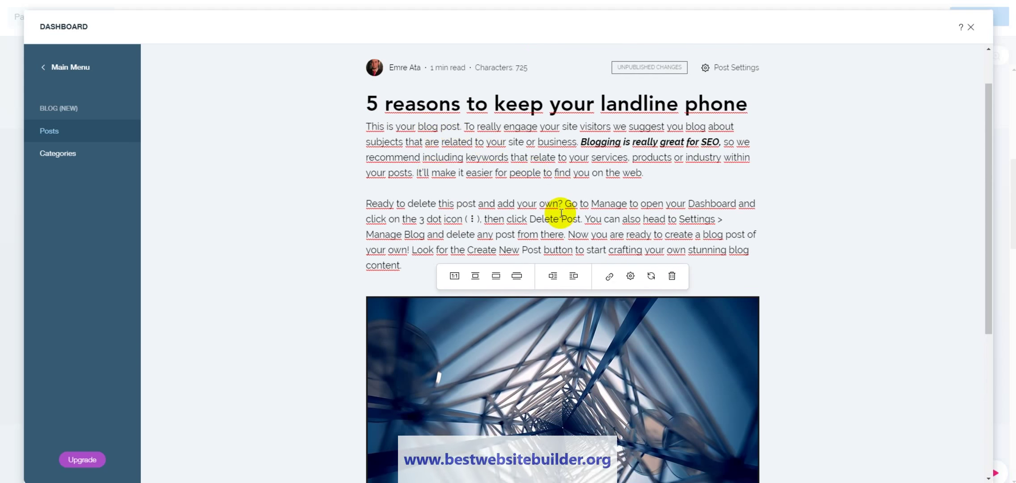
scroll(682, 188, "down", 6)
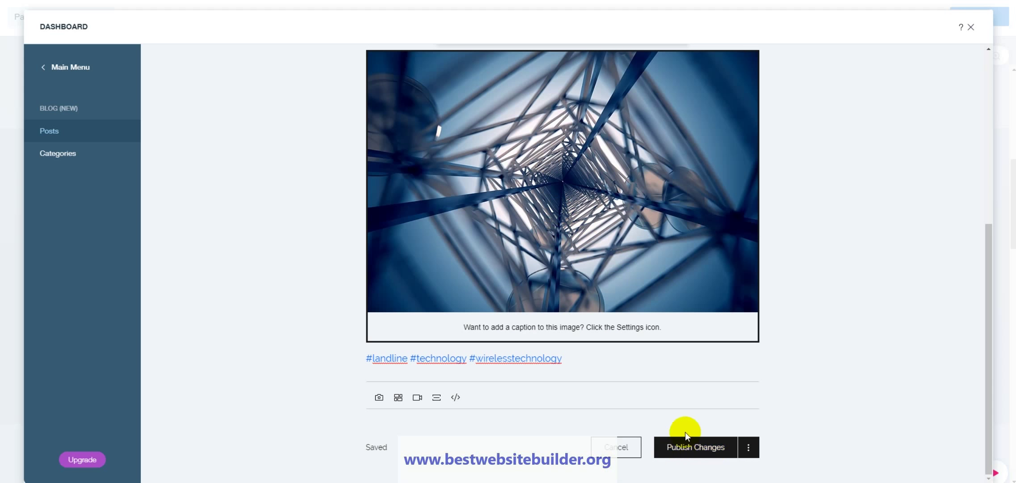
scroll(767, 150, "up", 5)
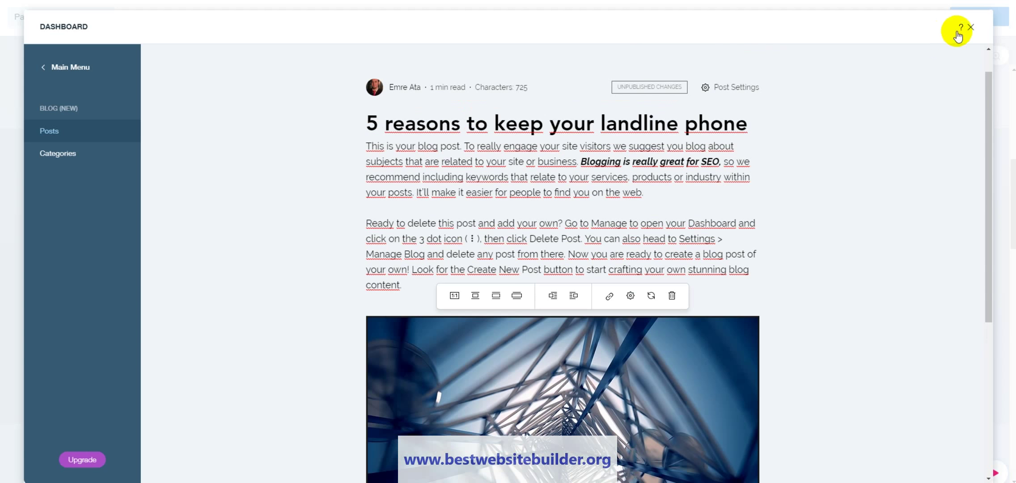
left_click(971, 31)
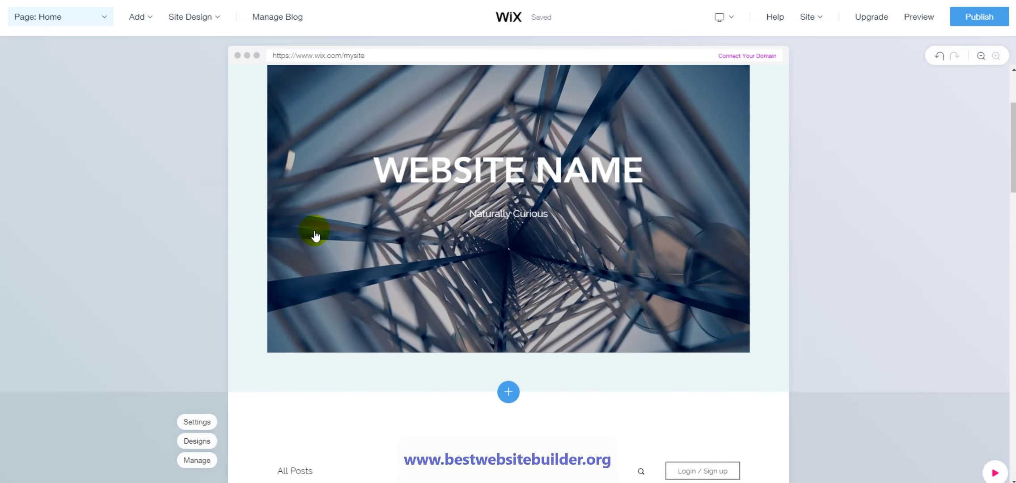
Step: Examine the homepage's subscribe, contact form, image, map and footer sections in the editor, and return to the header
scroll(315, 234, "down", 6)
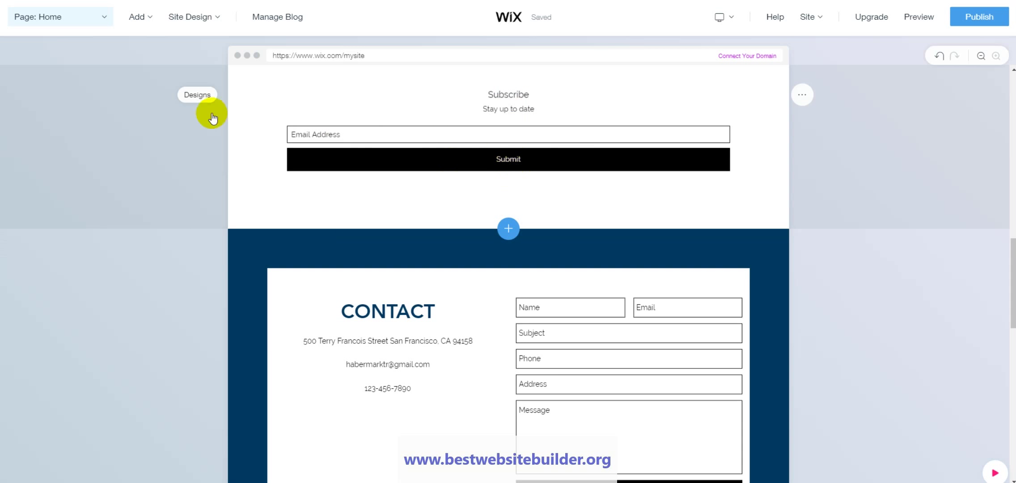
scroll(405, 197, "down", 5)
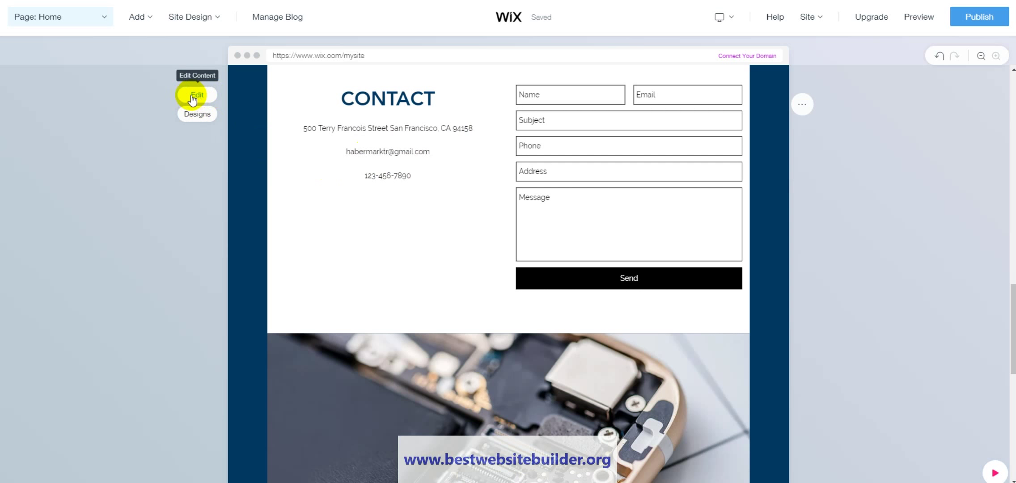
scroll(356, 160, "down", 1)
scroll(509, 219, "down", 5)
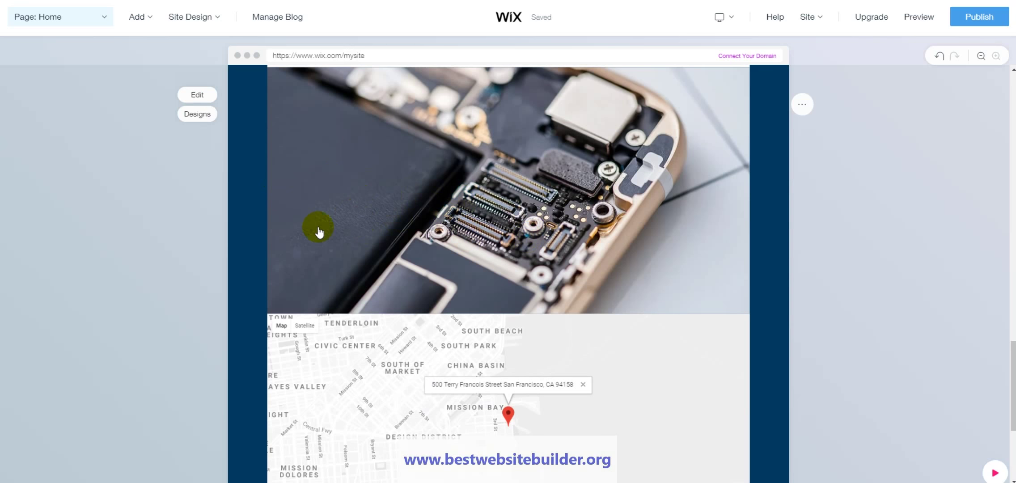
scroll(329, 226, "down", 5)
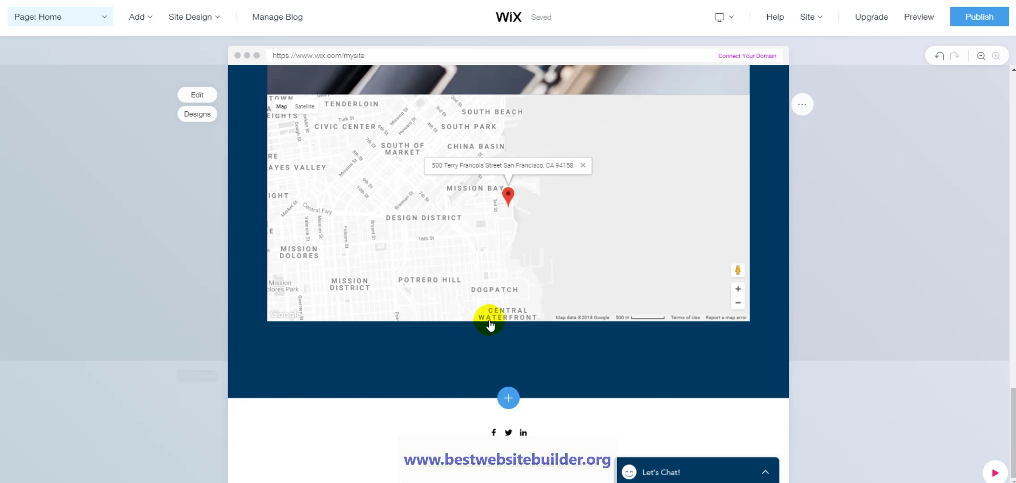
scroll(782, 236, "up", 8)
scroll(782, 236, "up", 15)
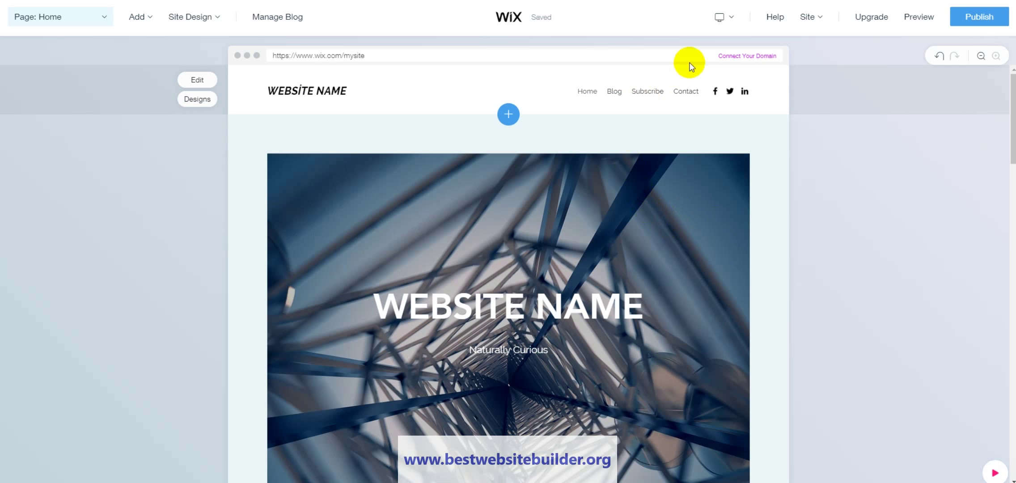
Step: Switch the editor to the mobile view, dismiss the introductory message, and look through the whole mobile homepage
mouse_move(720, 18)
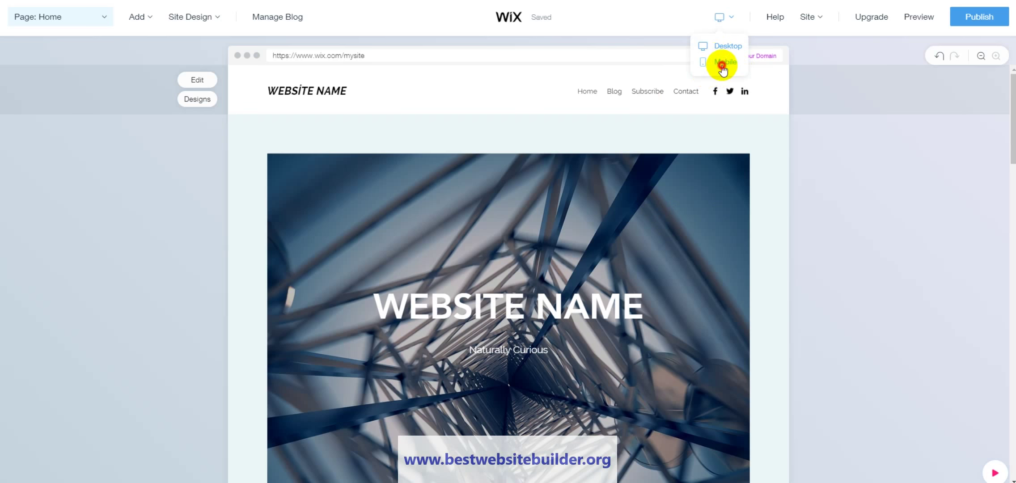
left_click(722, 63)
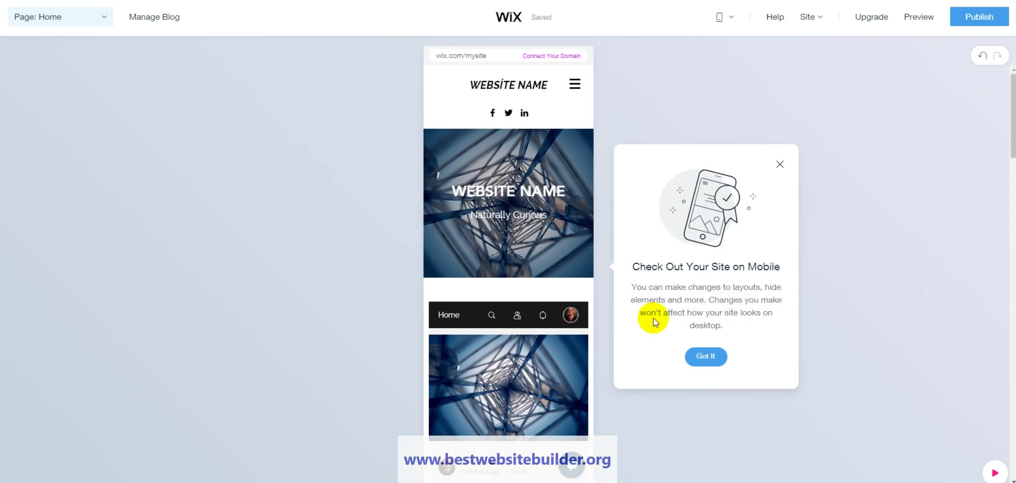
left_click(691, 364)
scroll(517, 237, "down", 5)
scroll(517, 240, "down", 15)
scroll(508, 276, "down", 15)
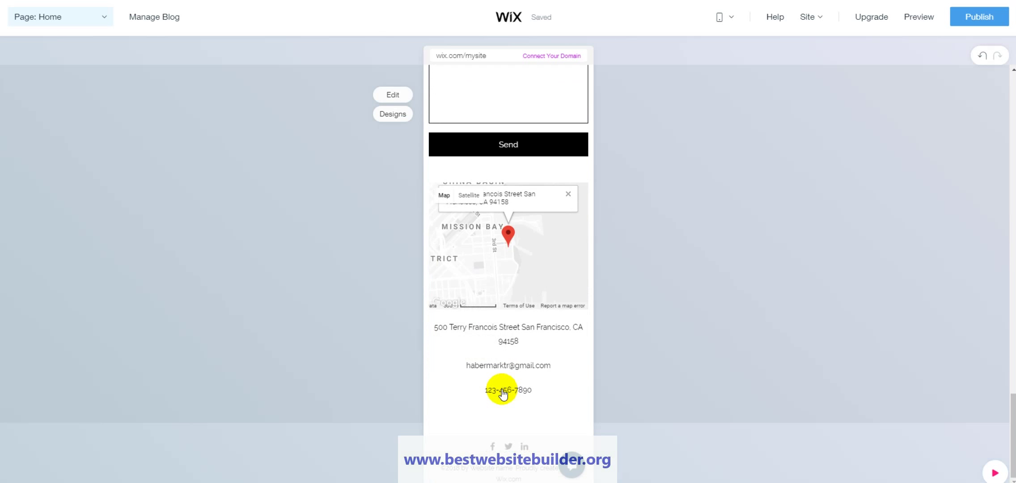
scroll(519, 300, "up", 15)
scroll(523, 297, "up", 20)
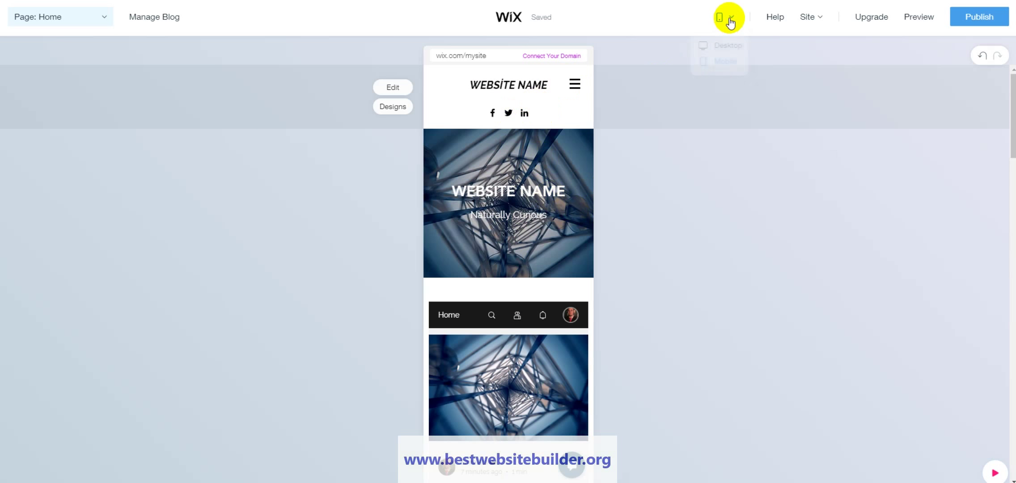
Step: Switch the editor back to the desktop view and open the site preview
left_click(725, 18)
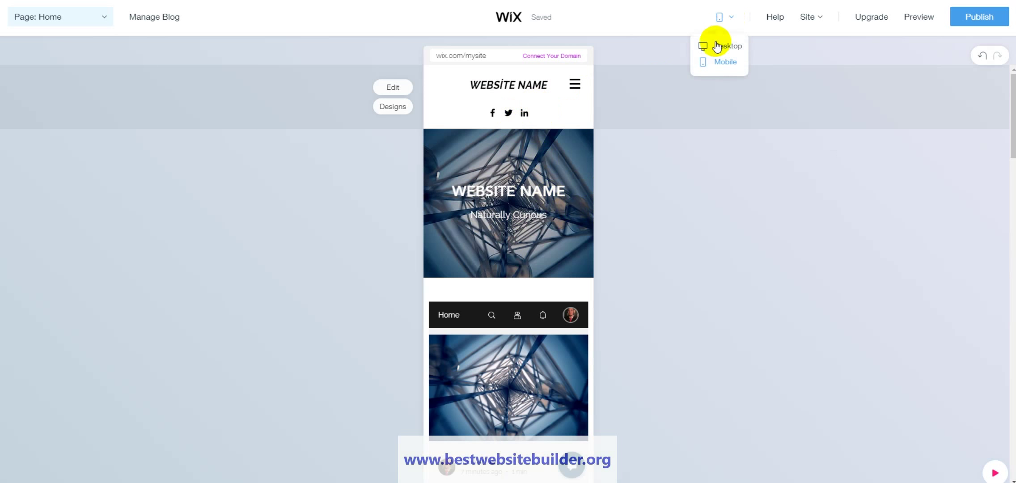
left_click(717, 47)
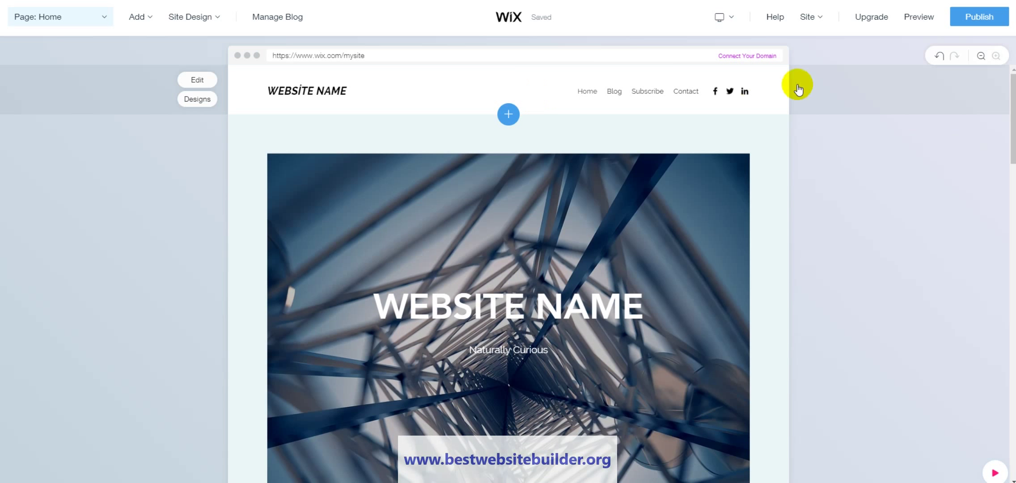
left_click(924, 28)
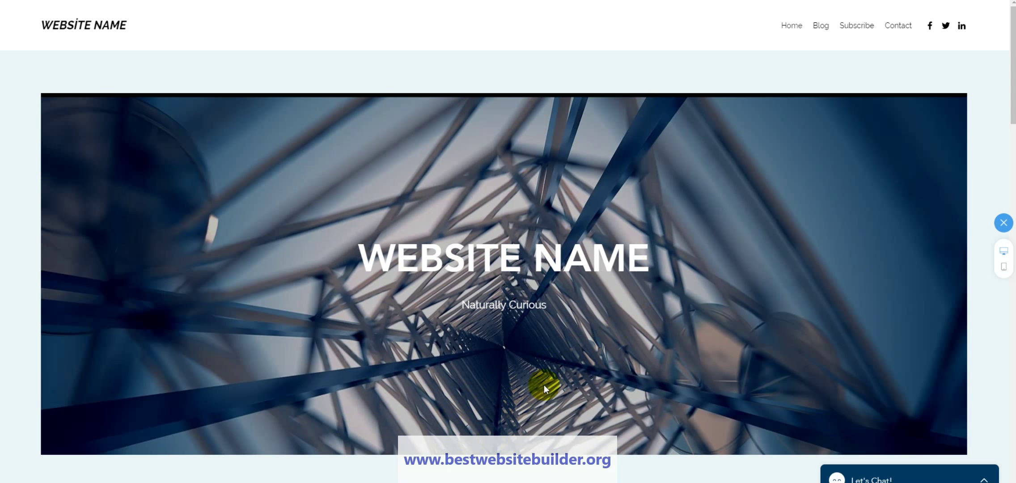
Step: Examine the previewed desktop homepage from the header image through the blog, subscribe, contact and map sections
scroll(668, 252, "down", 5)
scroll(667, 251, "up", 5)
scroll(667, 252, "down", 5)
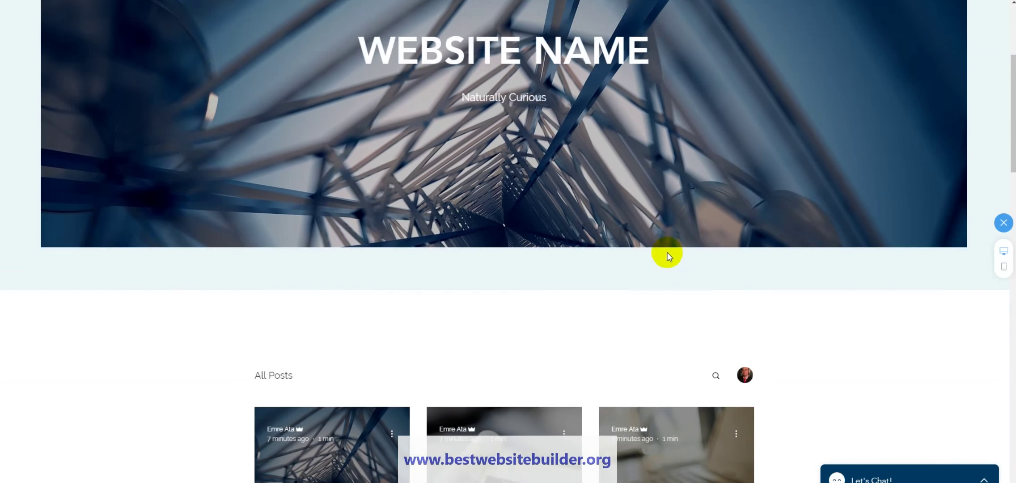
scroll(668, 252, "up", 5)
scroll(666, 256, "down", 8)
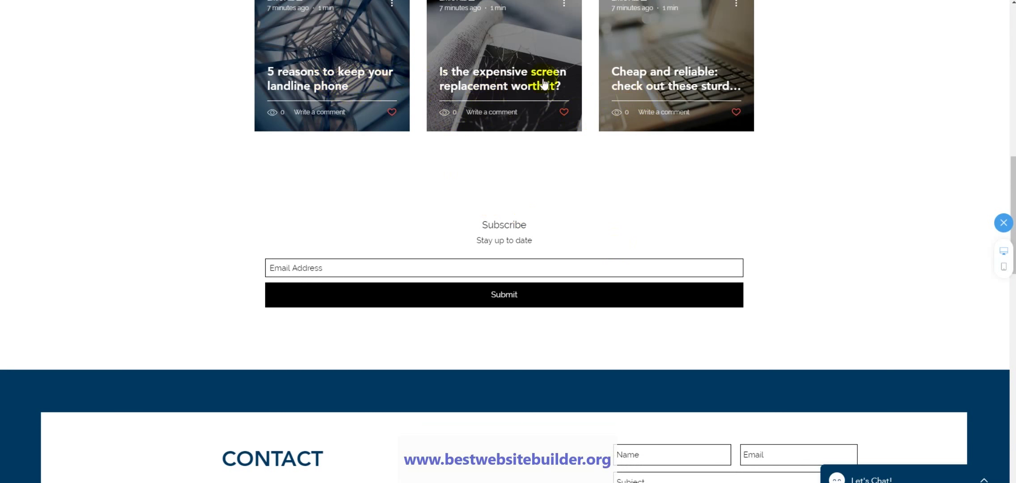
scroll(544, 83, "down", 15)
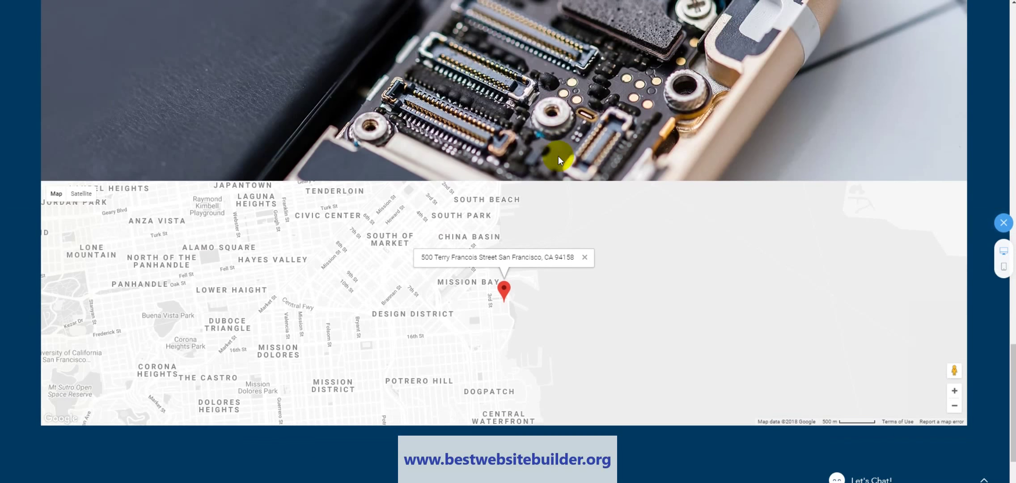
scroll(558, 156, "down", 3)
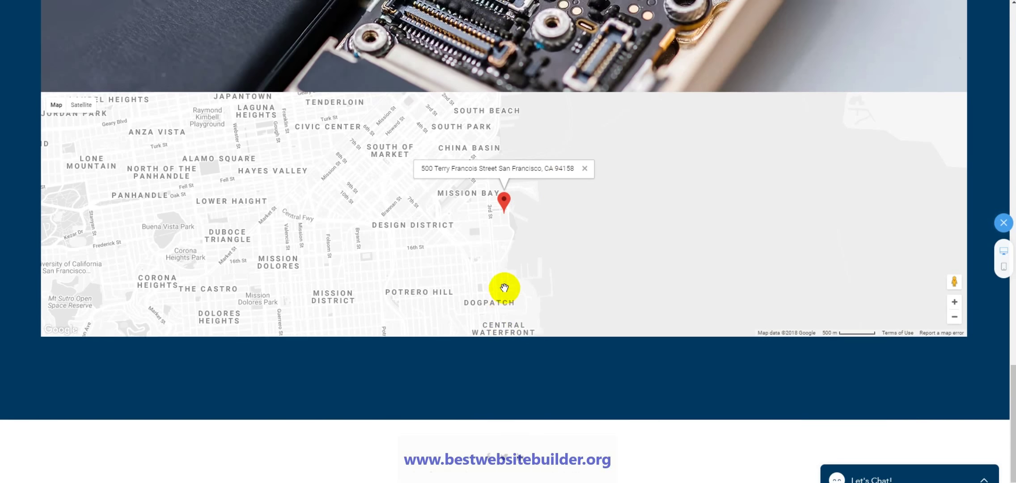
scroll(504, 288, "up", 15)
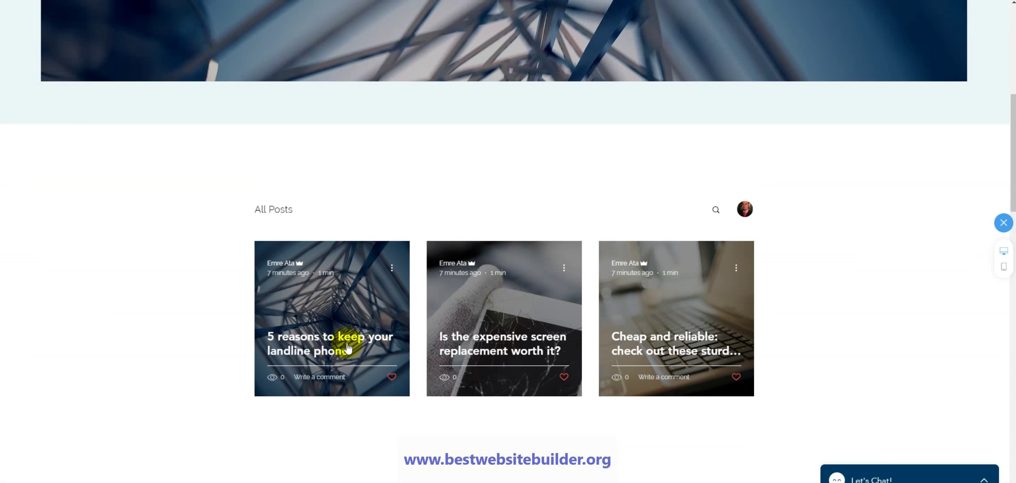
scroll(492, 323, "up", 10)
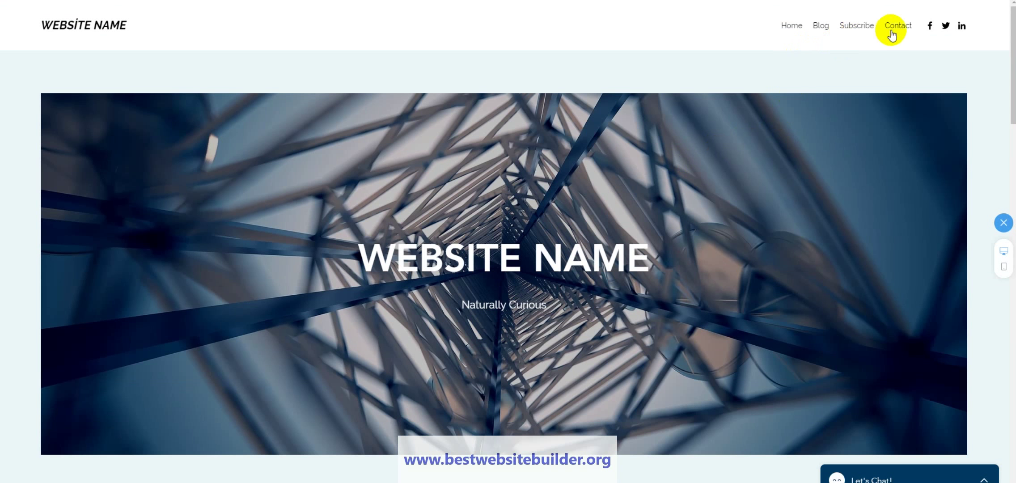
Step: Go to the previewed site's Blog section, open "5 reasons to keep your landline phone" and read through to its comment area
left_click(820, 27)
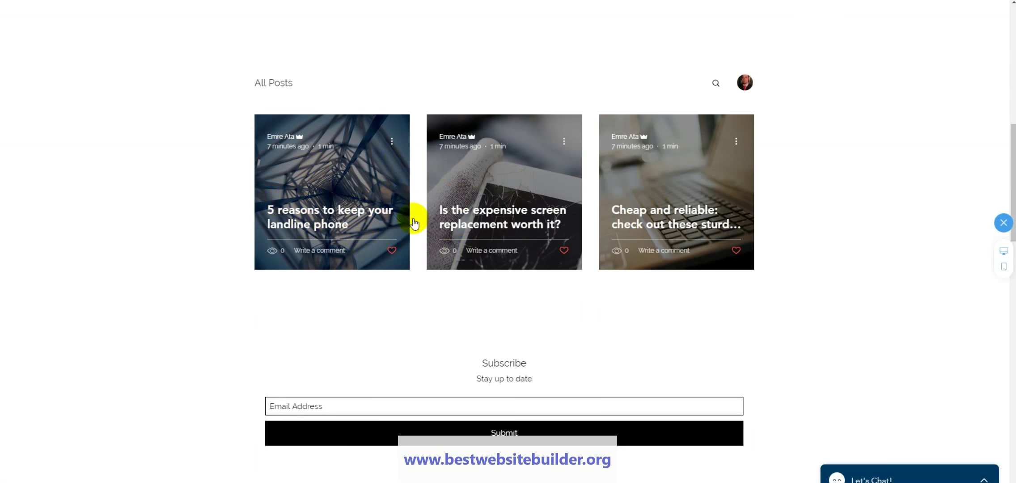
left_click(340, 224)
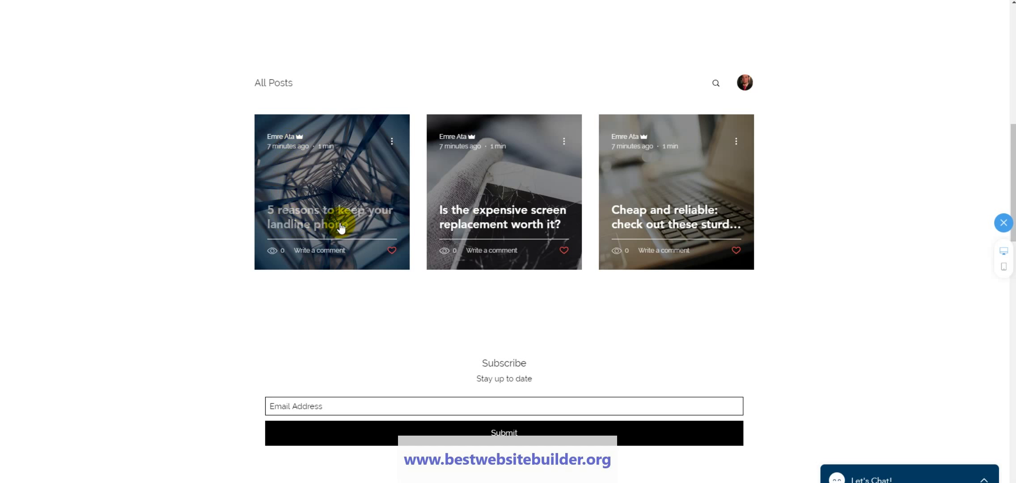
scroll(272, 227, "down", 1)
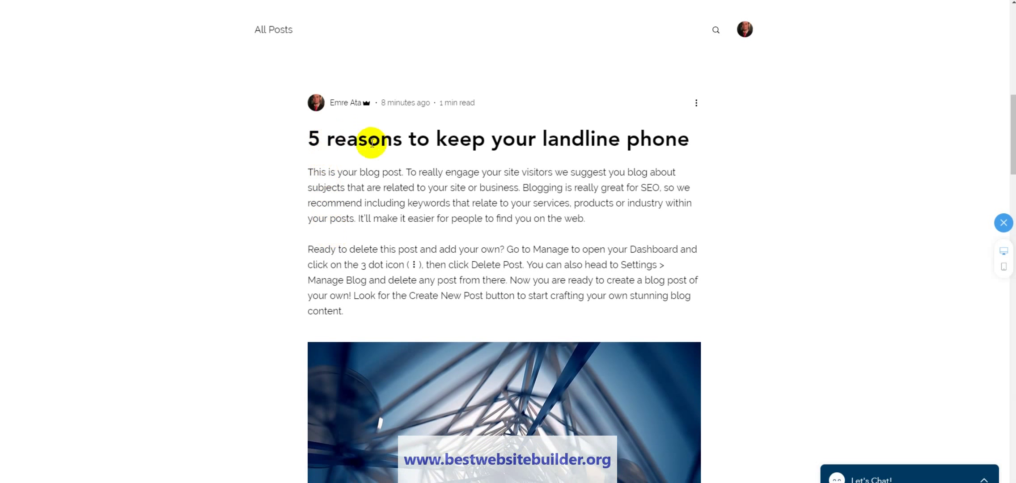
scroll(509, 186, "down", 4)
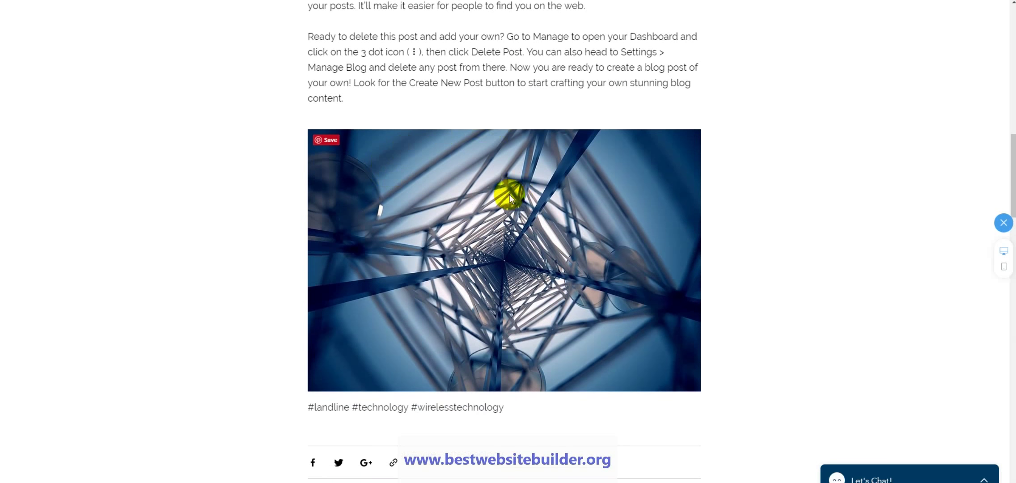
scroll(510, 197, "down", 5)
scroll(425, 274, "down", 3)
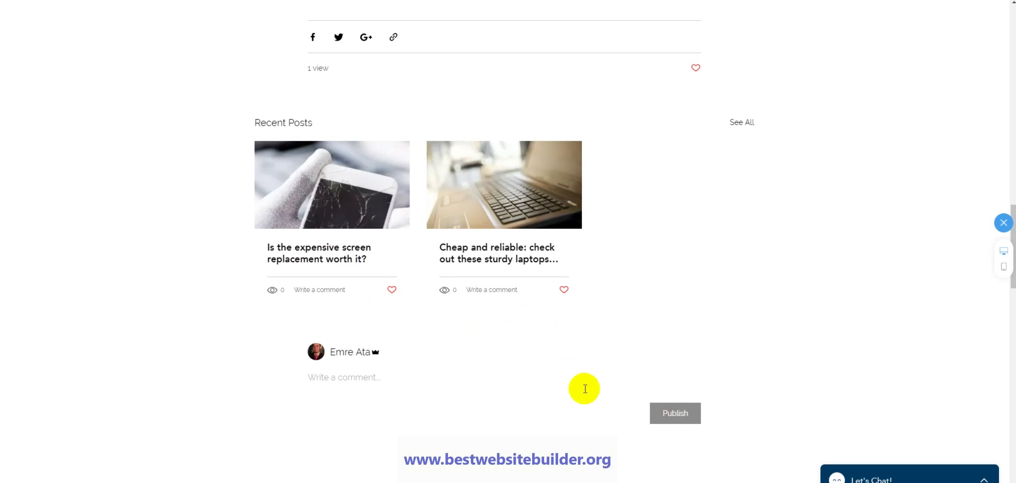
scroll(582, 387, "up", 18)
scroll(574, 393, "up", 8)
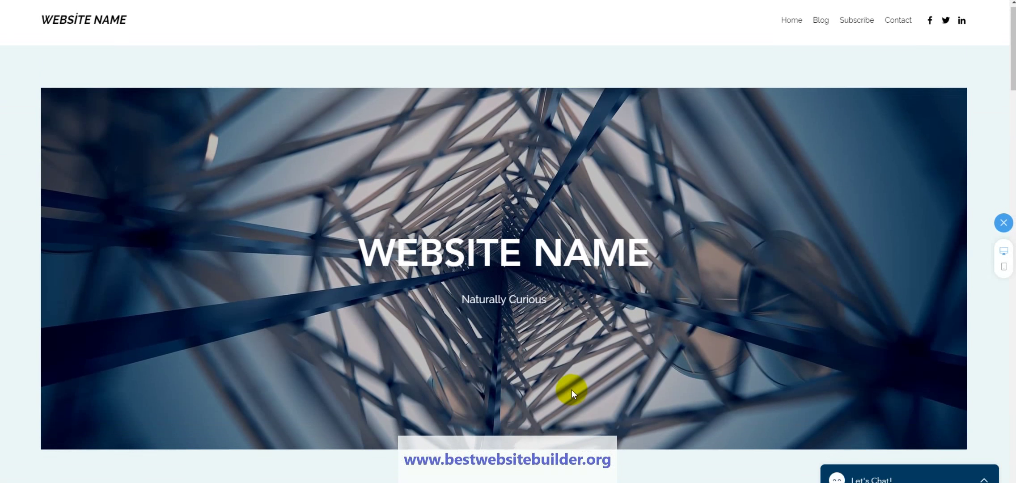
Step: Test the Subscribe and Contact links in the previewed site's header and look over the subscribe and contact sections
left_click(850, 32)
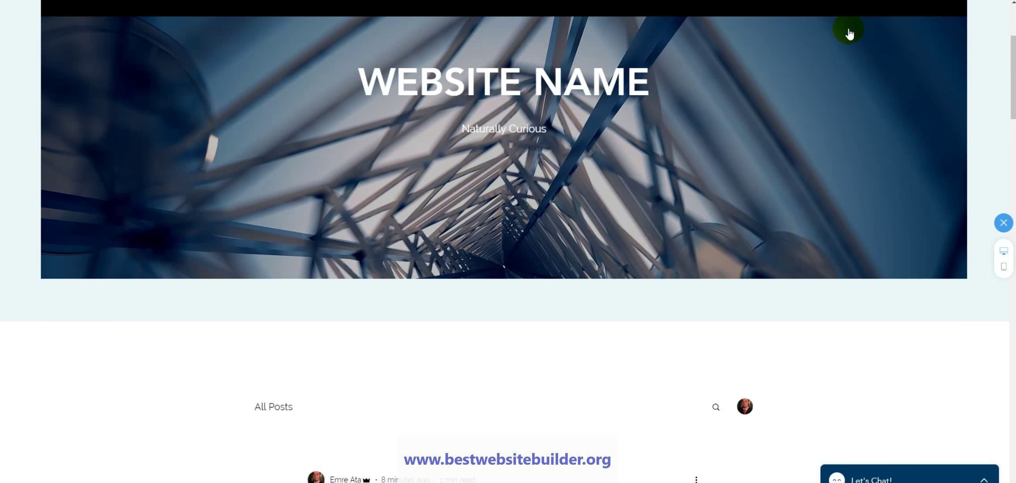
scroll(521, 218, "up", 1)
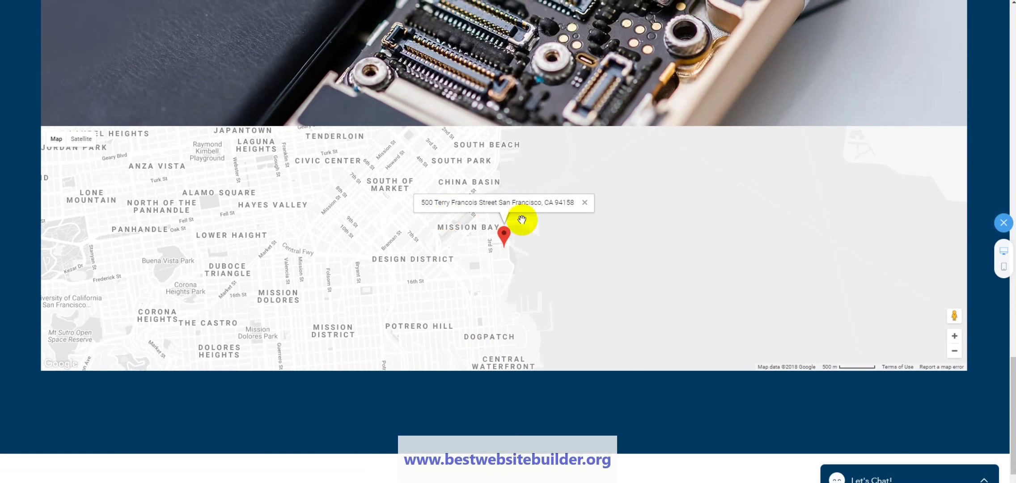
scroll(528, 231, "up", 5)
scroll(501, 246, "up", 7)
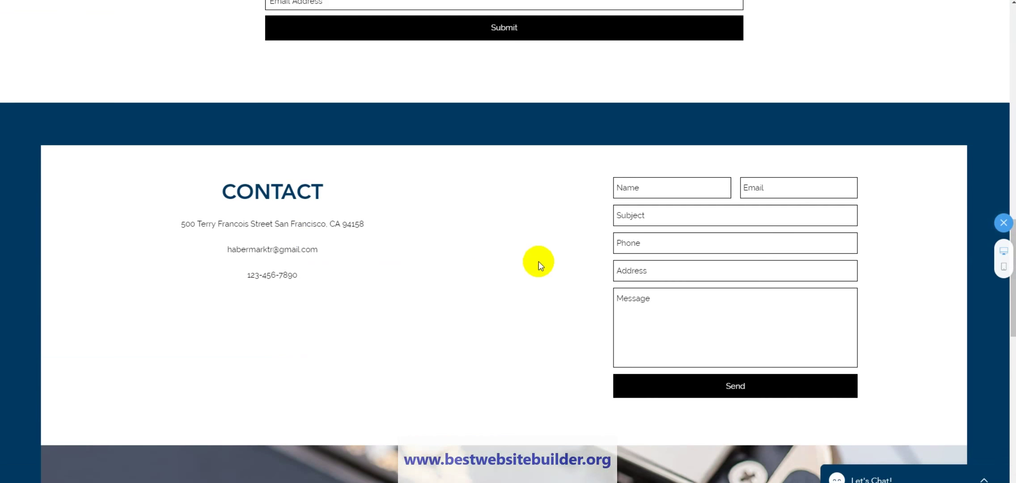
scroll(391, 248, "up", 4)
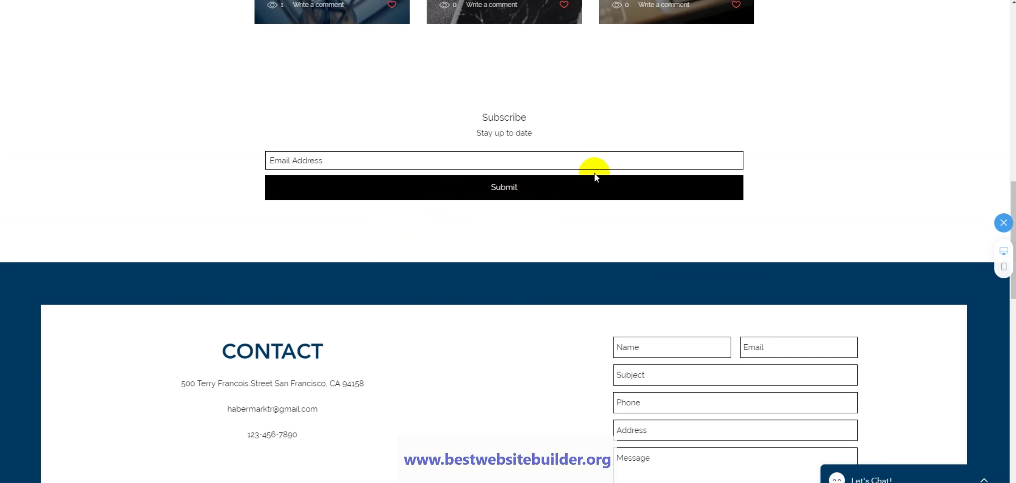
scroll(595, 173, "up", 16)
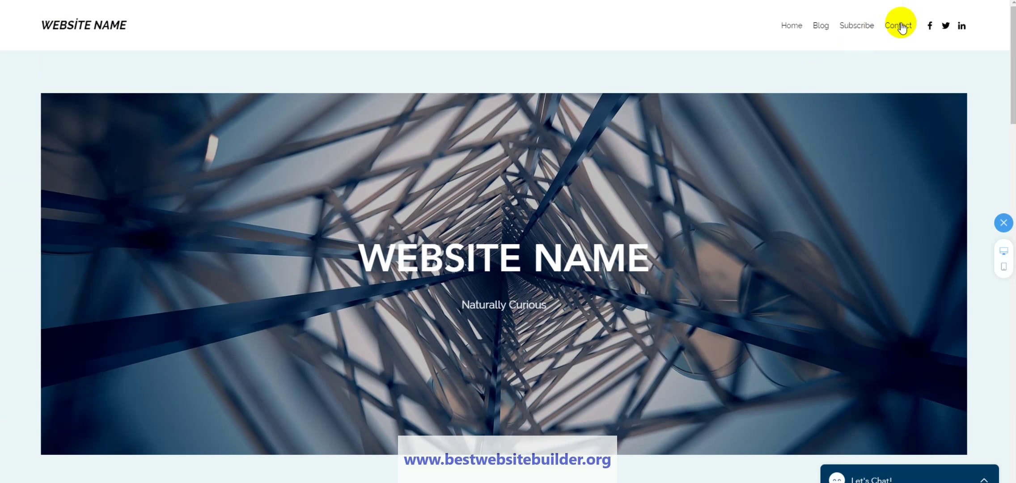
left_click(901, 26)
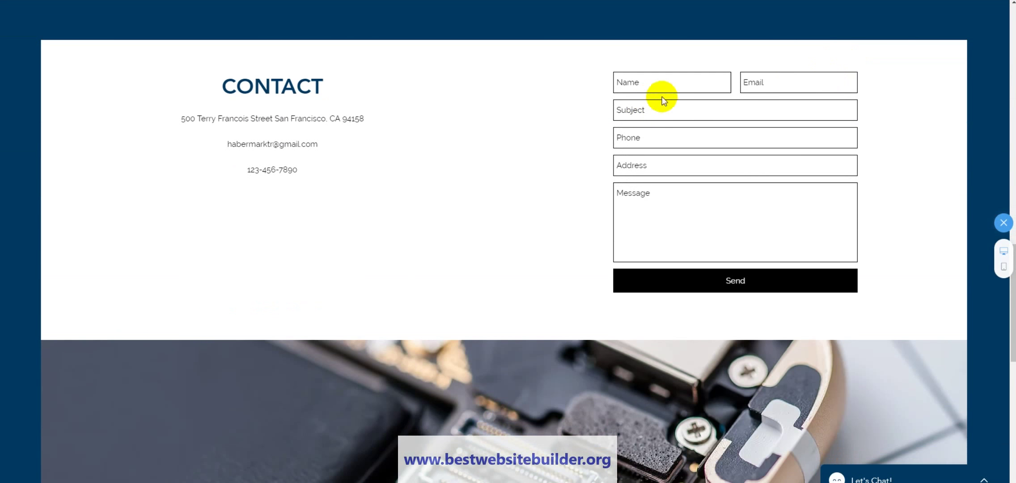
Step: Switch the preview to mobile, look over the phone layout, and go to the Contact section through its navigation menu
left_click(1004, 268)
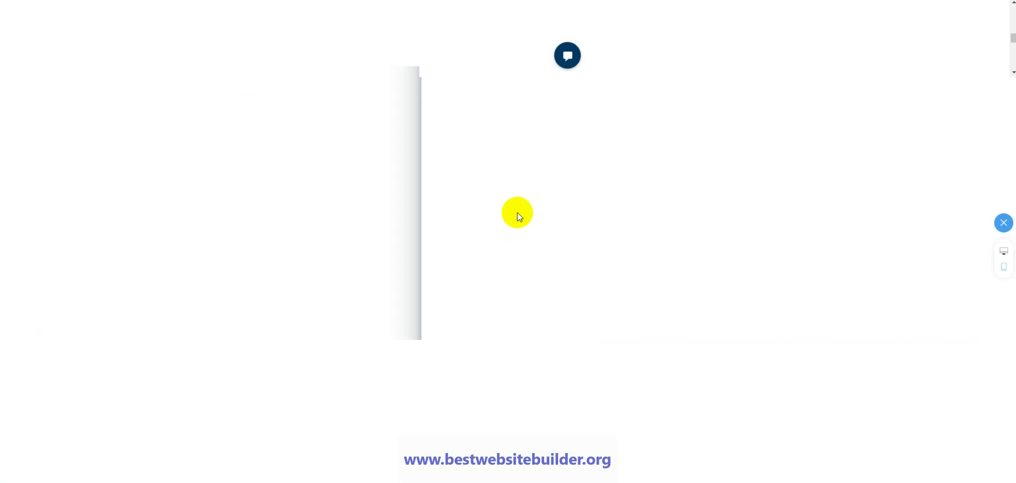
scroll(519, 217, "up", 5)
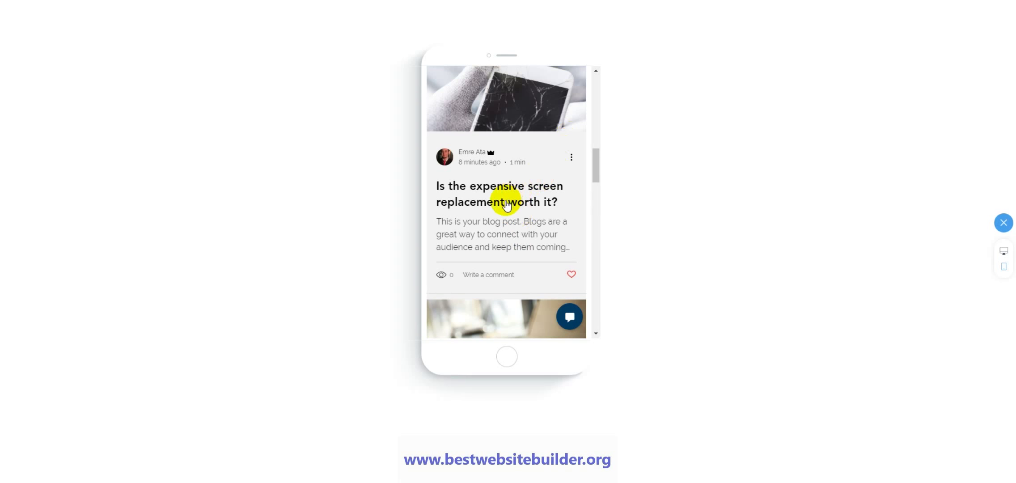
scroll(555, 162, "down", 1)
scroll(555, 162, "up", 10)
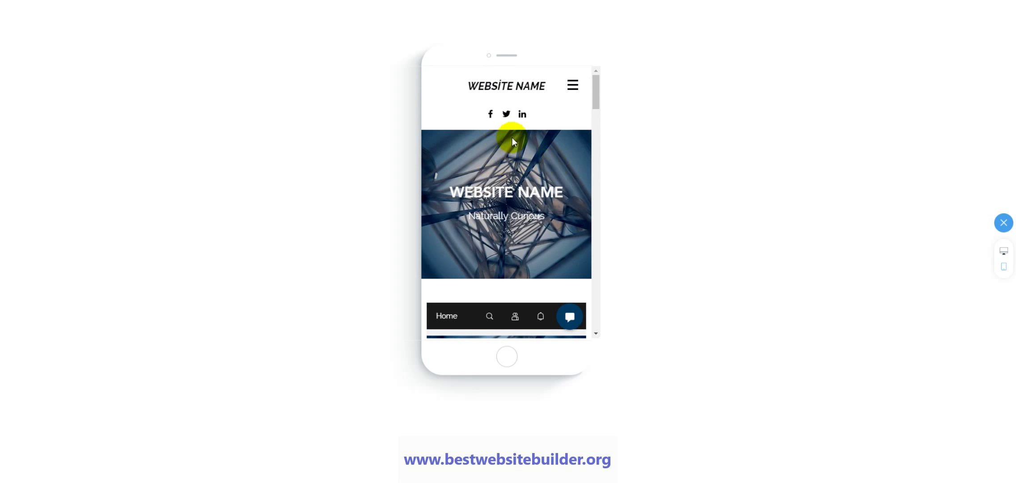
left_click(573, 86)
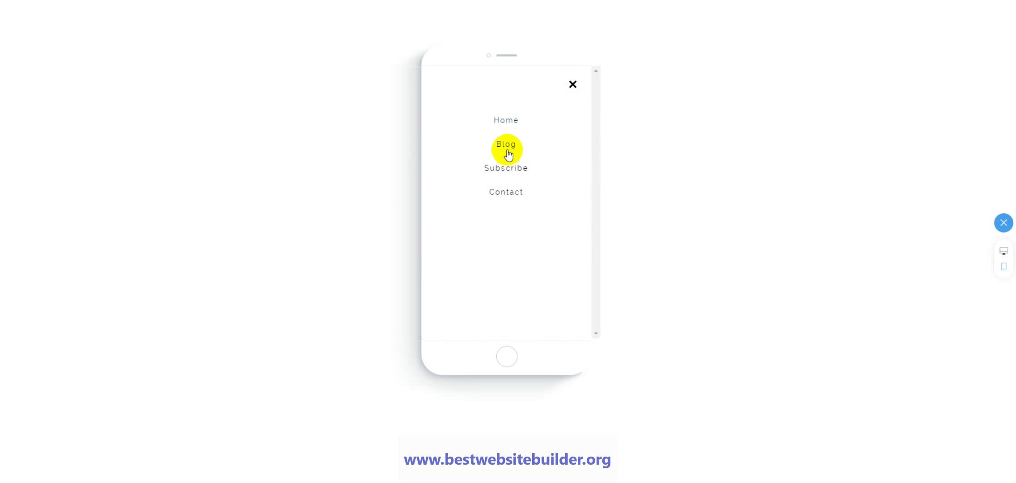
left_click(500, 193)
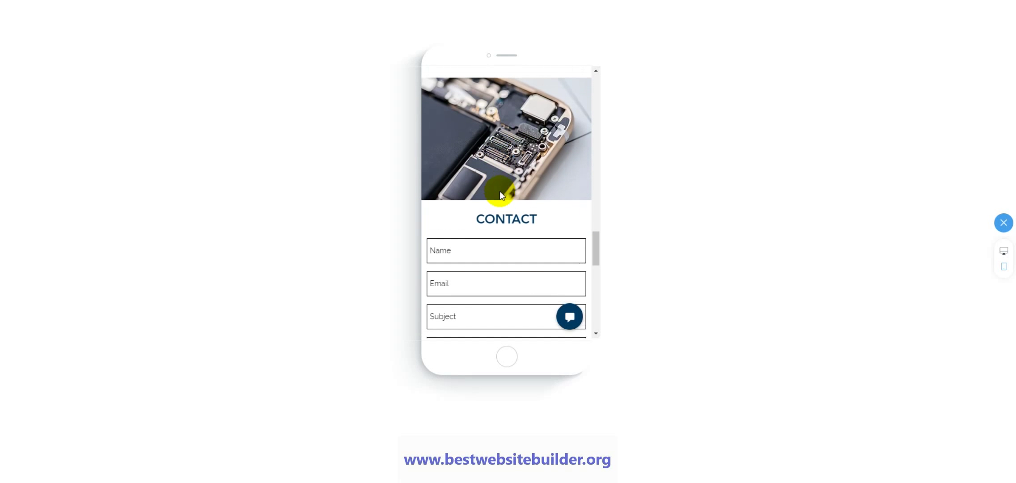